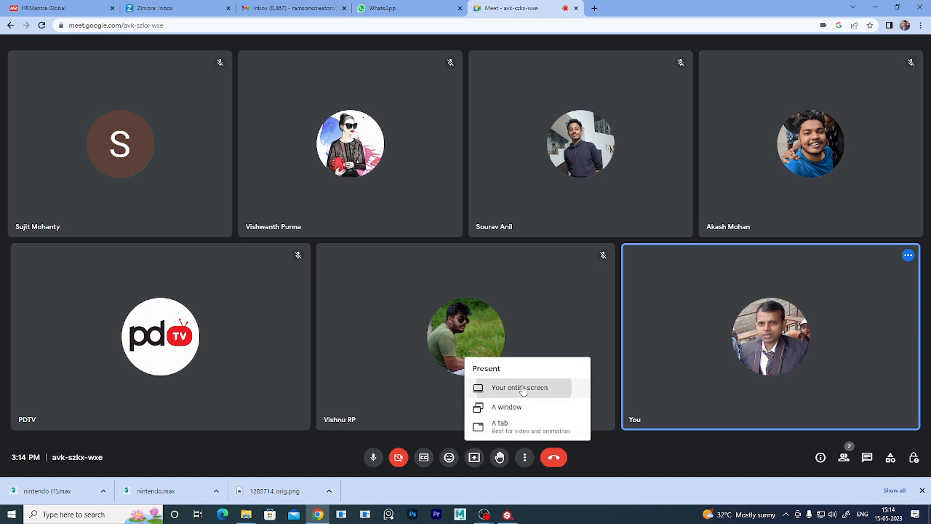
- Present the entire screen in the Google Meet call, minimize the browser and hide the screen-sharing notice
left_click(510, 387)
left_click(553, 225)
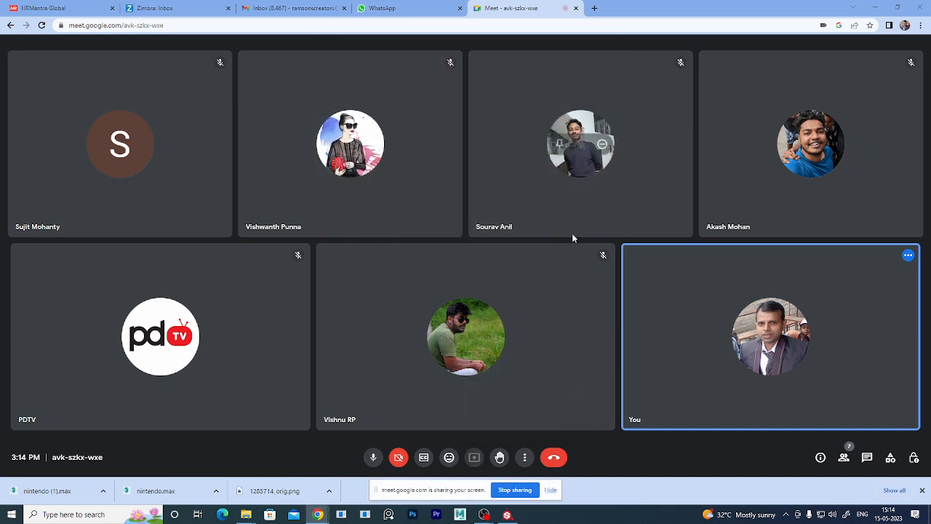
left_click(873, 7)
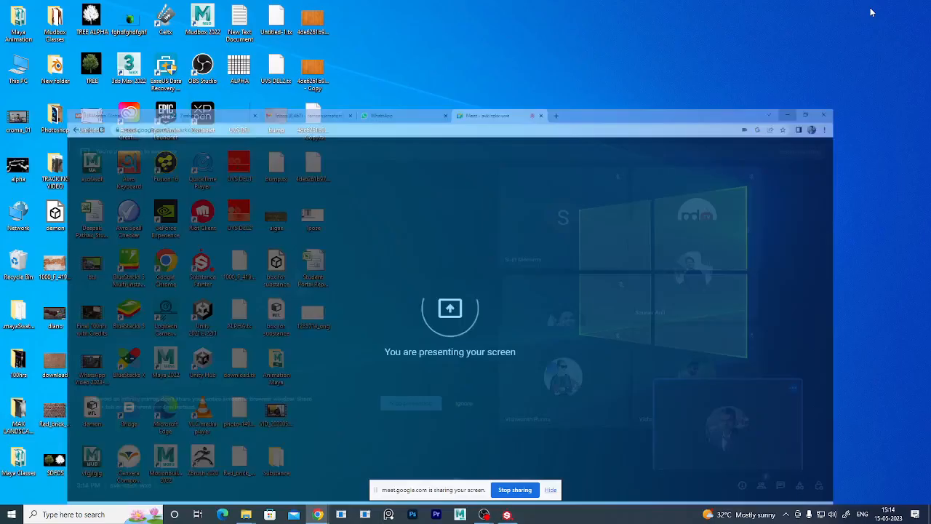
left_click(551, 493)
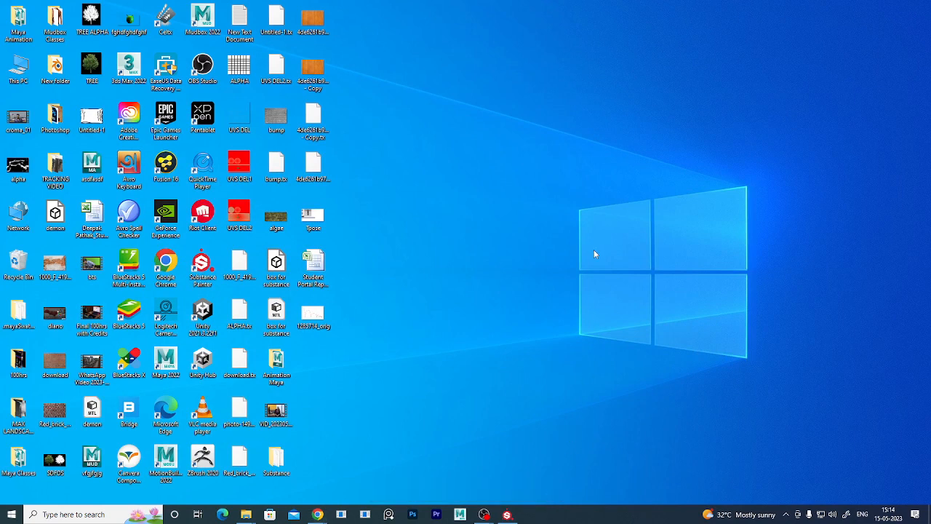
right_click(594, 250)
left_click(619, 295)
right_click(573, 192)
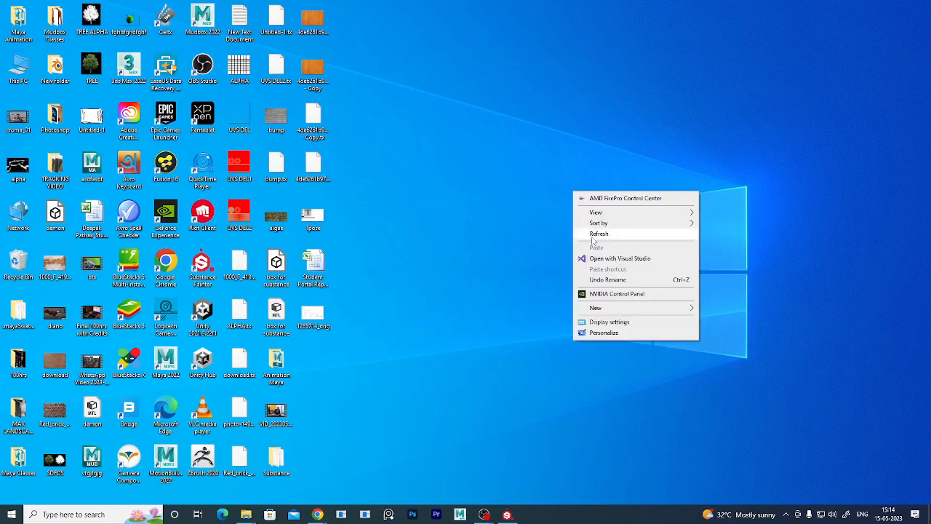
left_click(591, 235)
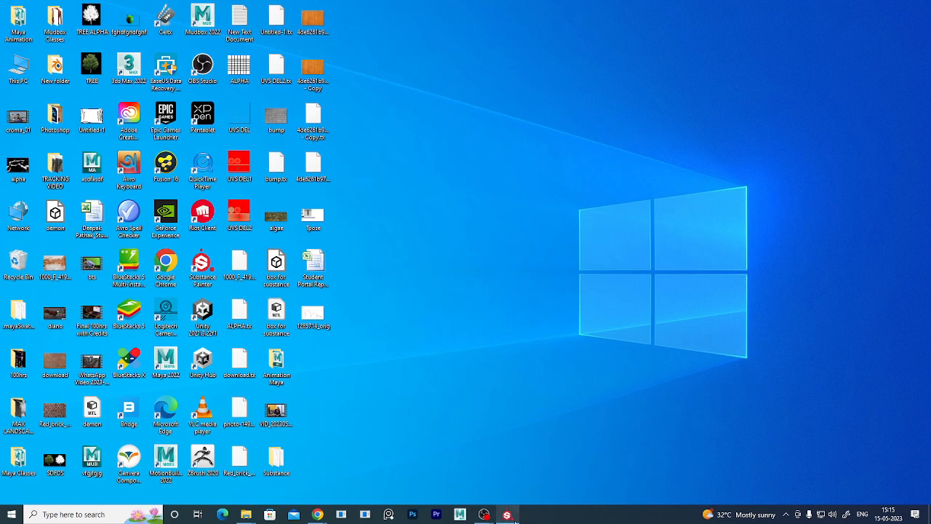
- Switch to Substance Painter and create a project from the "Table for substance" mesh with the PBR - Metallic Roughness Alpha-blend template
mouse_move(507, 514)
left_click(519, 454)
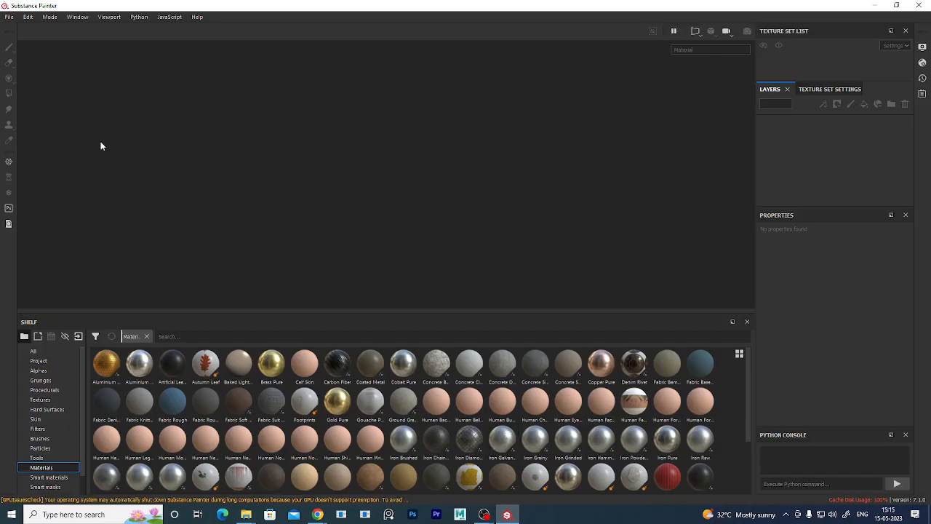
left_click(9, 16)
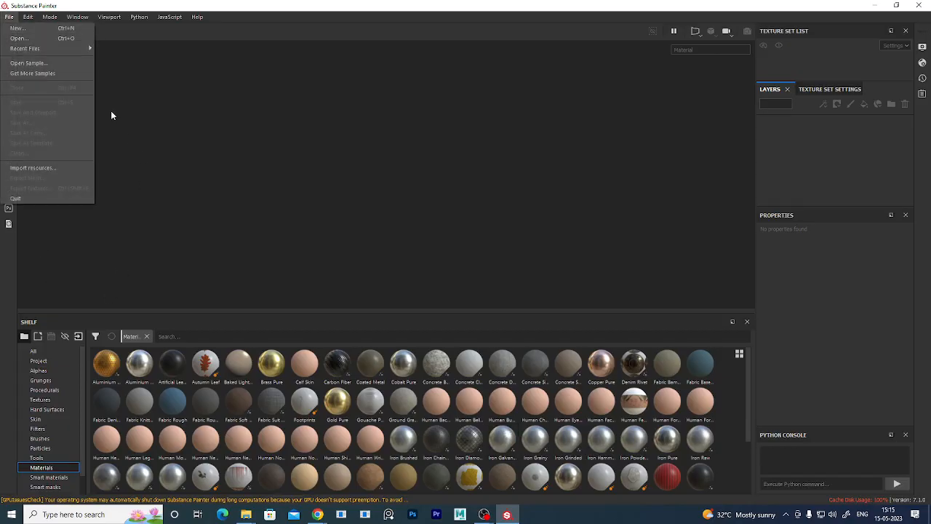
left_click(18, 28)
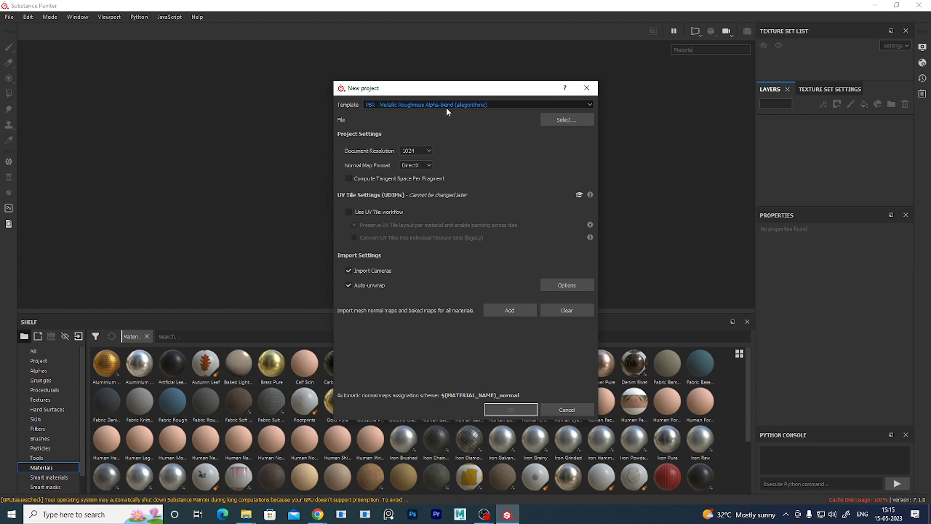
left_click(536, 104)
left_click(535, 106)
left_click(566, 119)
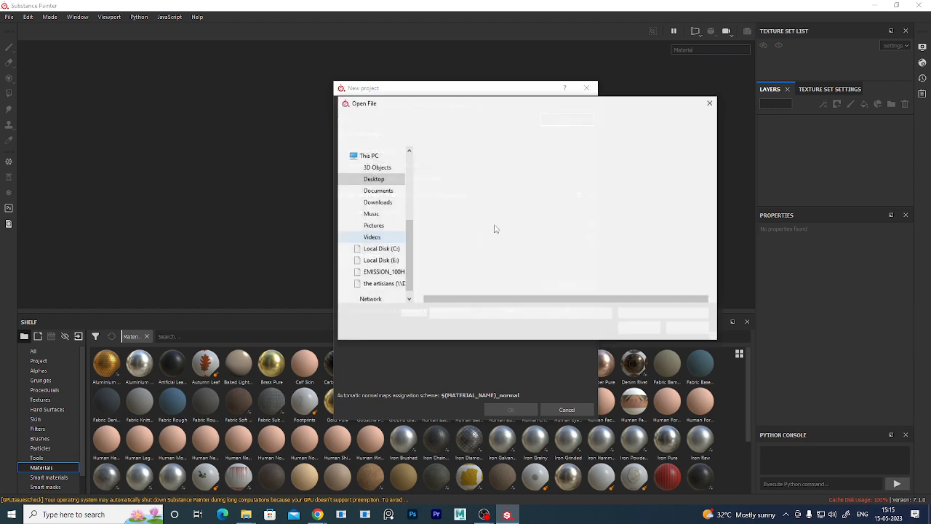
left_click(458, 166)
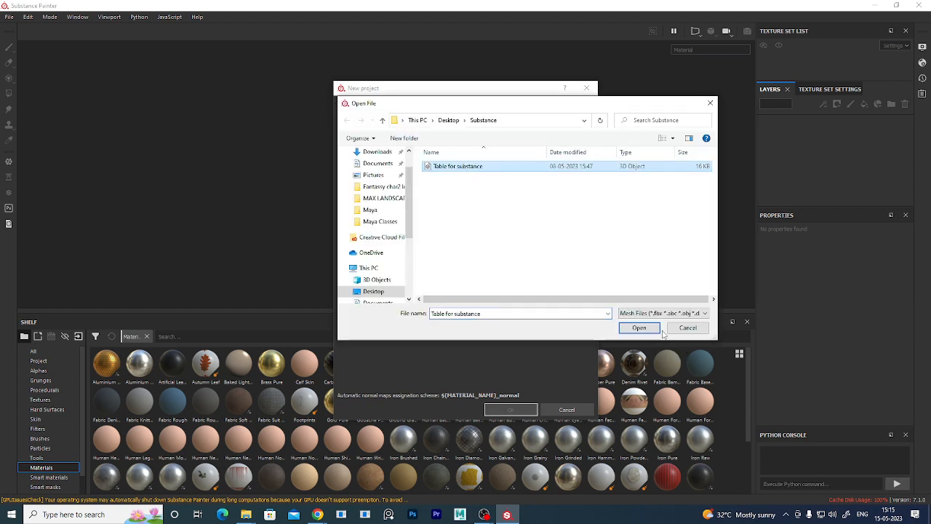
left_click(647, 329)
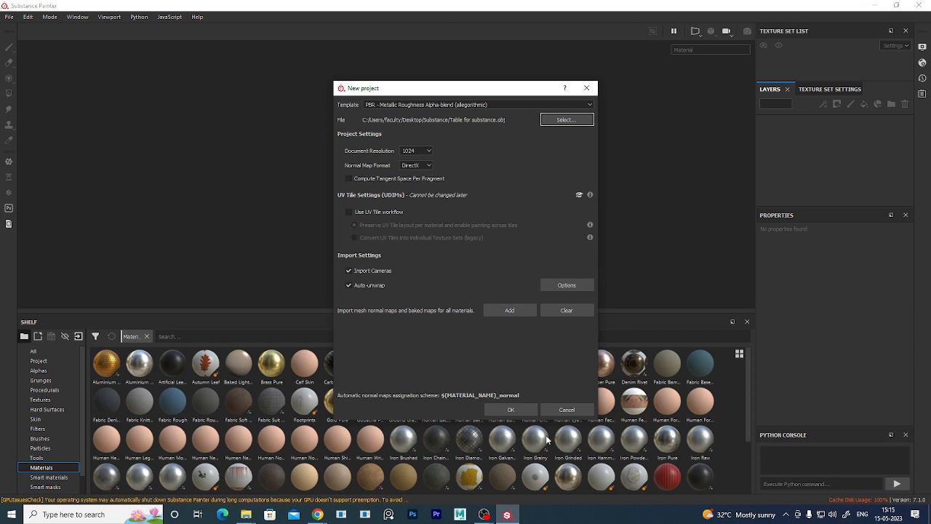
left_click(514, 409)
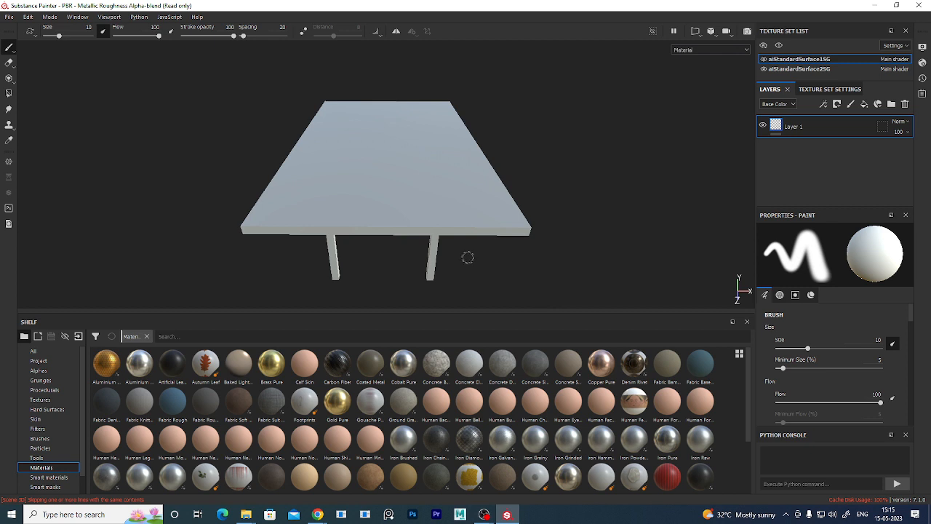
- Bake all mesh maps except ID for both texture sets at an output size of 1024
middle_click_drag(467, 260, 440, 267)
left_click_drag(440, 268, 461, 229, "alt")
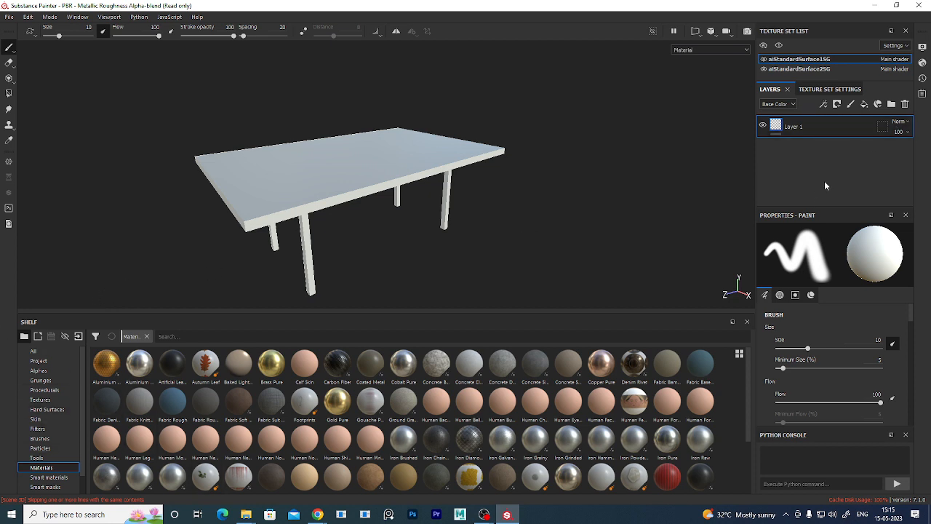
left_click(827, 89)
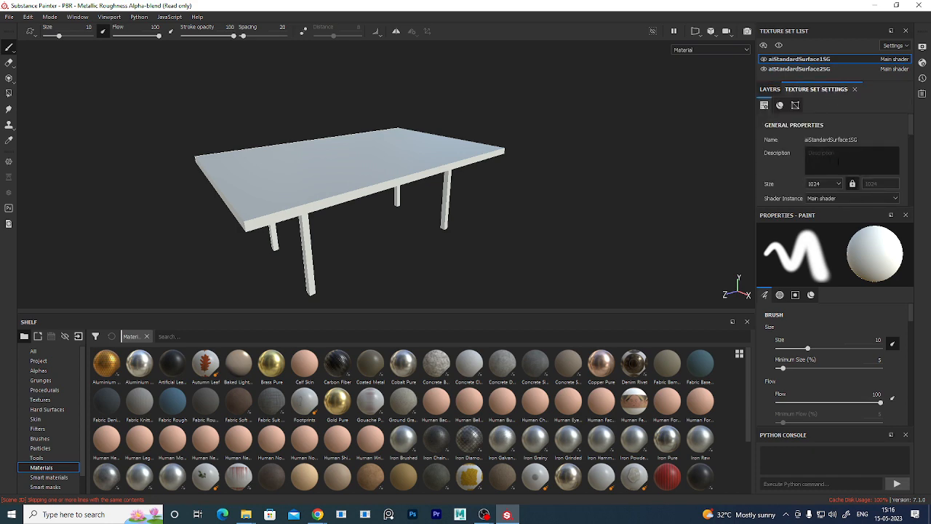
scroll(844, 174, "down", 5)
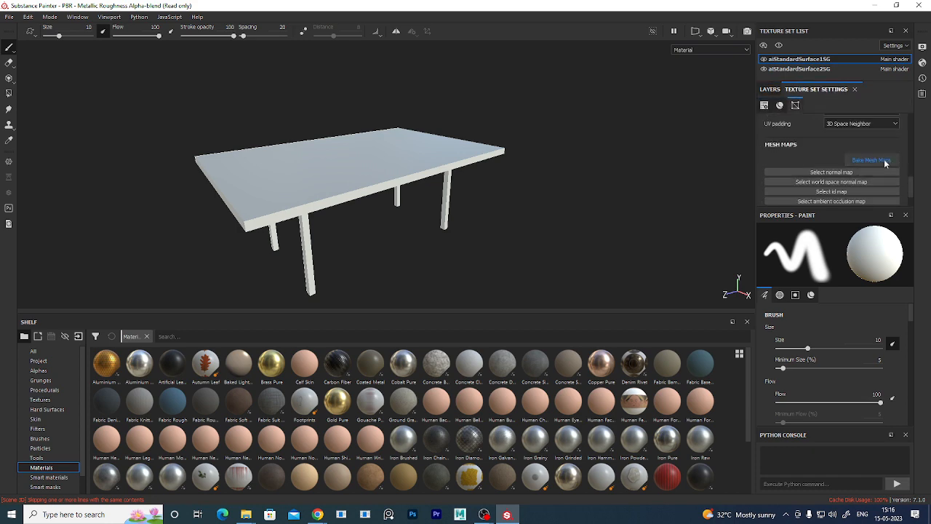
left_click(882, 161)
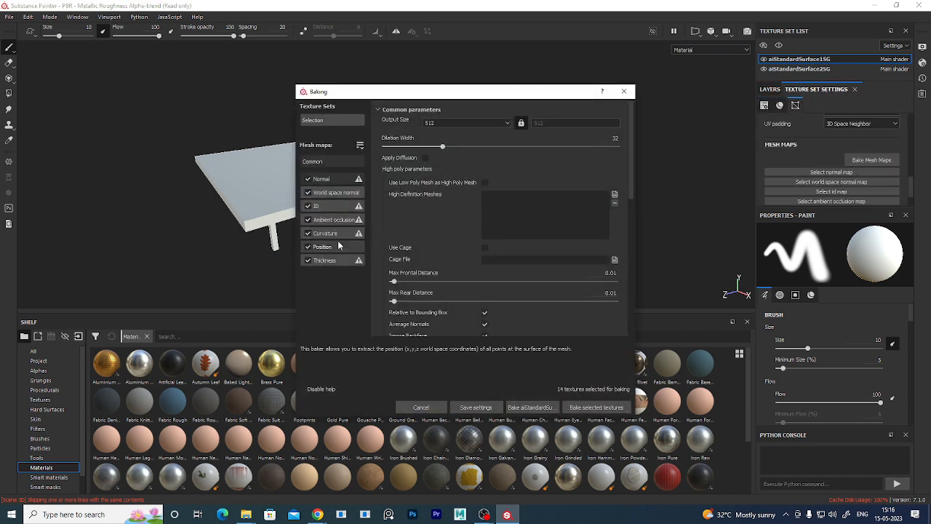
left_click(307, 206)
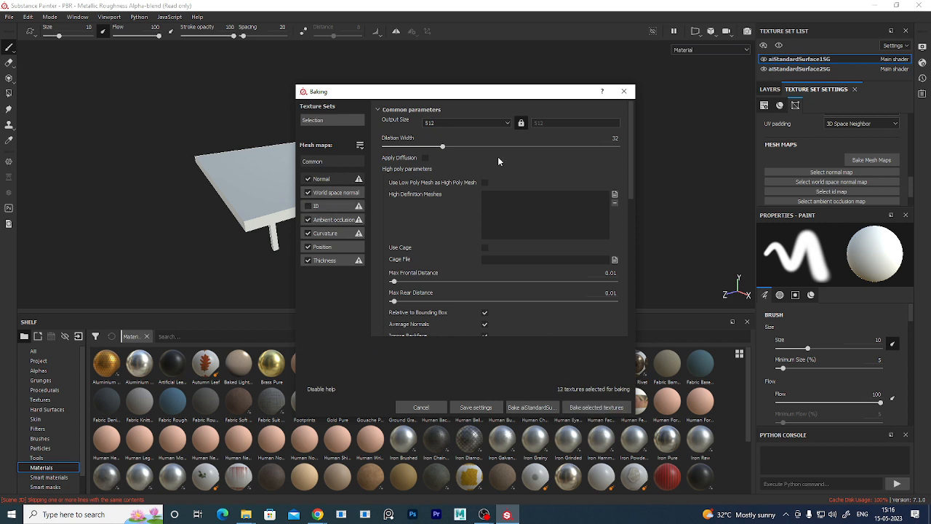
left_click(465, 123)
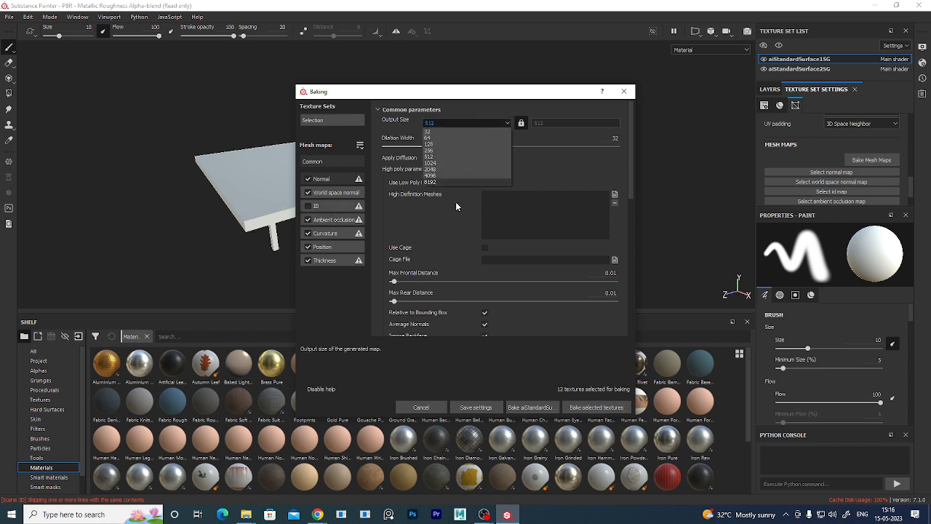
left_click(440, 163)
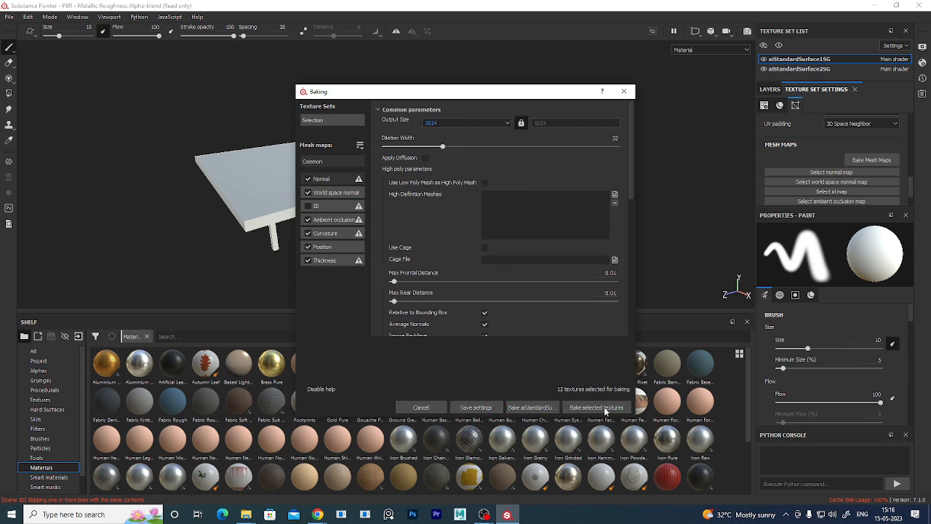
left_click(595, 407)
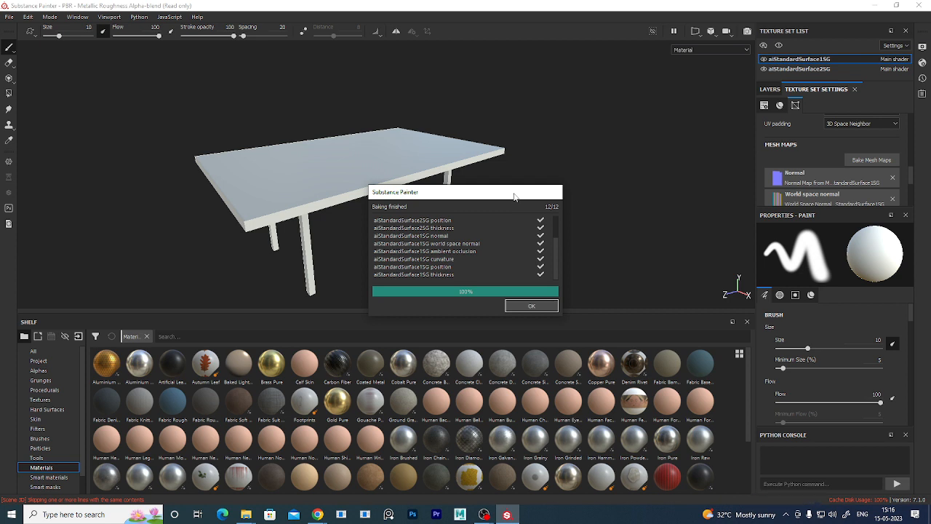
left_click(534, 306)
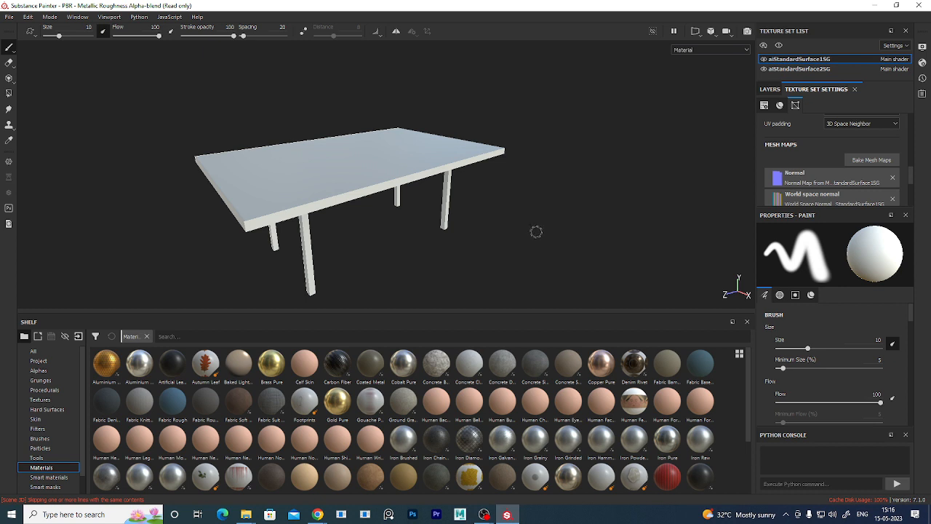
- Replace the default paint layer of the aiStandardSurface1SG texture set with a new fill layer
left_click_drag(537, 231, 585, 248, "alt")
left_click(768, 89)
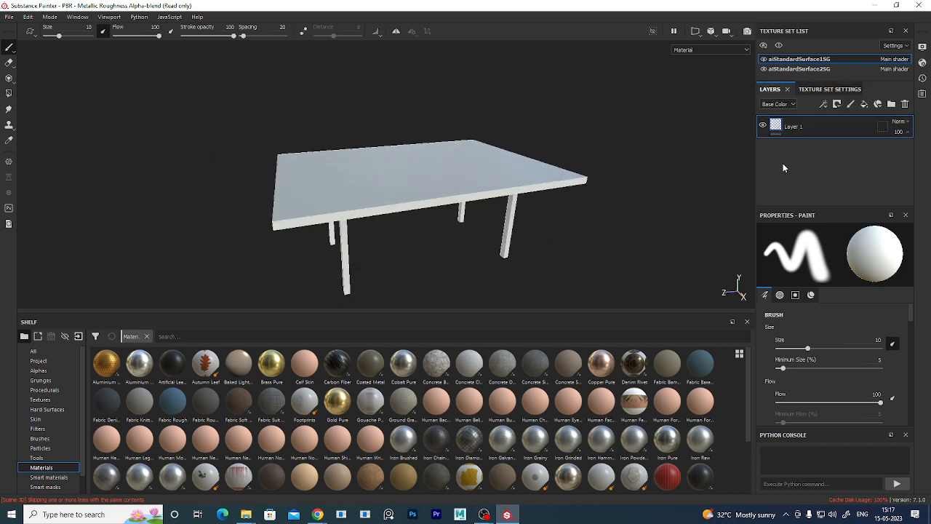
left_click(904, 104)
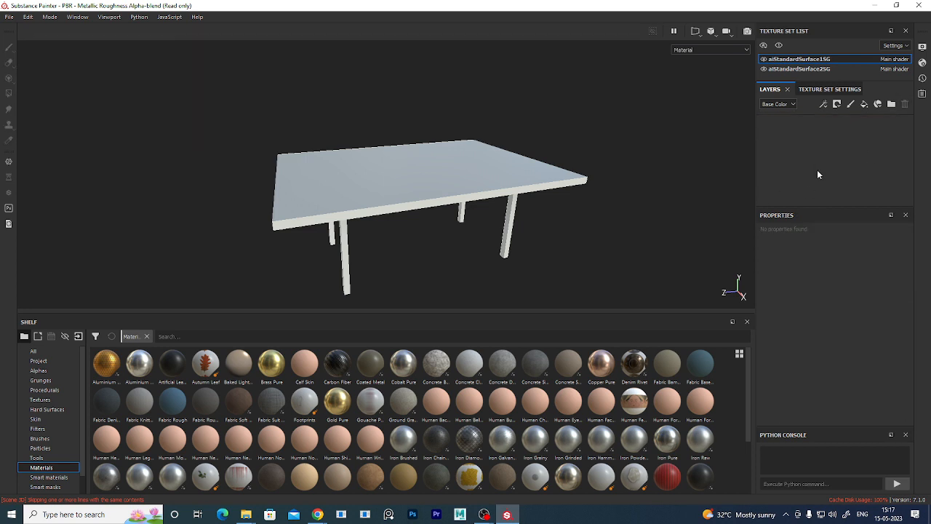
left_click(864, 105)
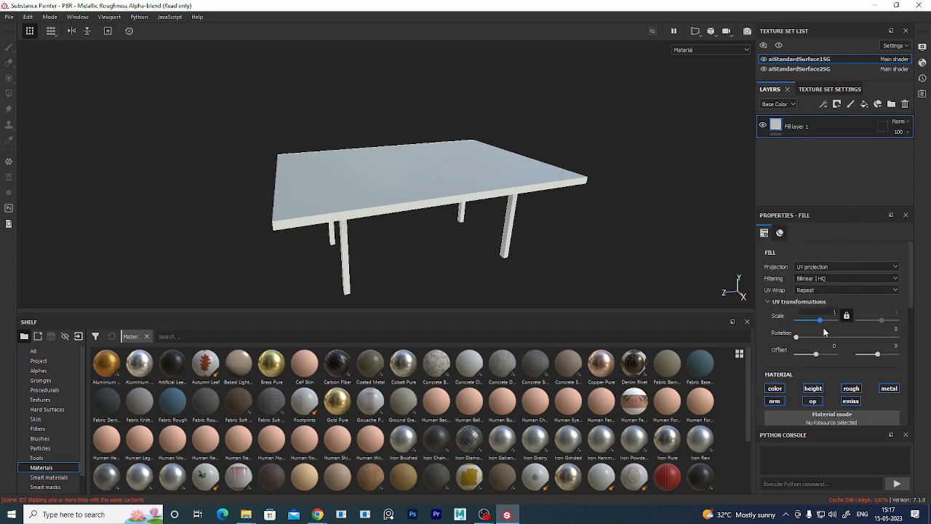
- Restrict the aiStandardSurface1SG fill layer to the color channel and set its base color to red (R 0.660, G 0, B 0)
scroll(824, 327, "down", 4)
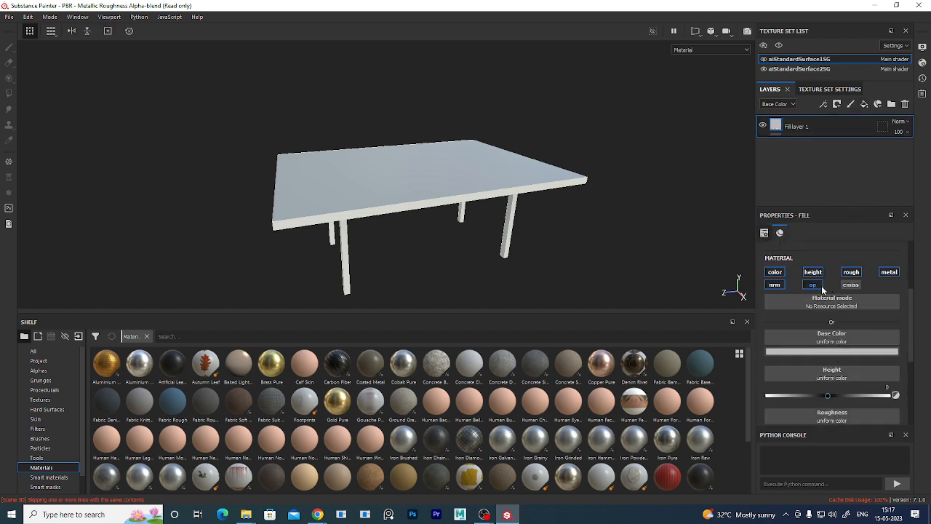
left_click(813, 271)
left_click(851, 272)
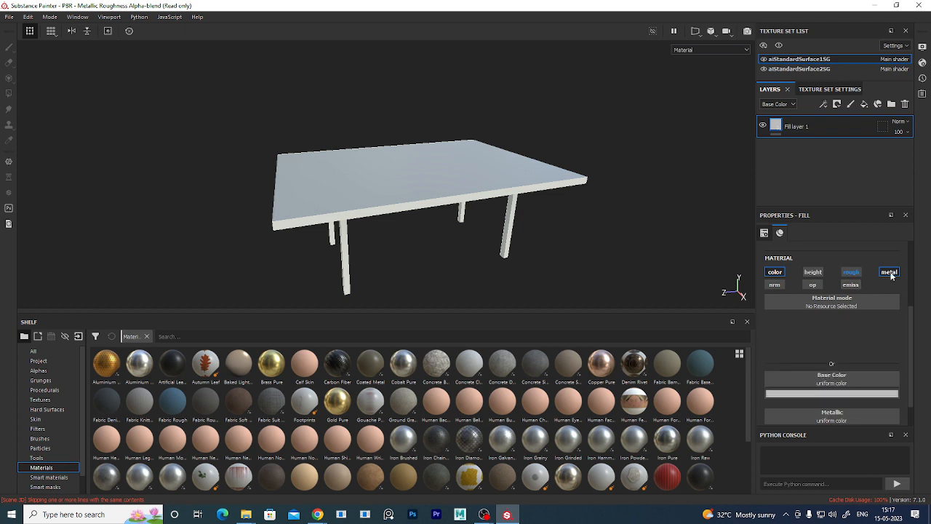
left_click(889, 272)
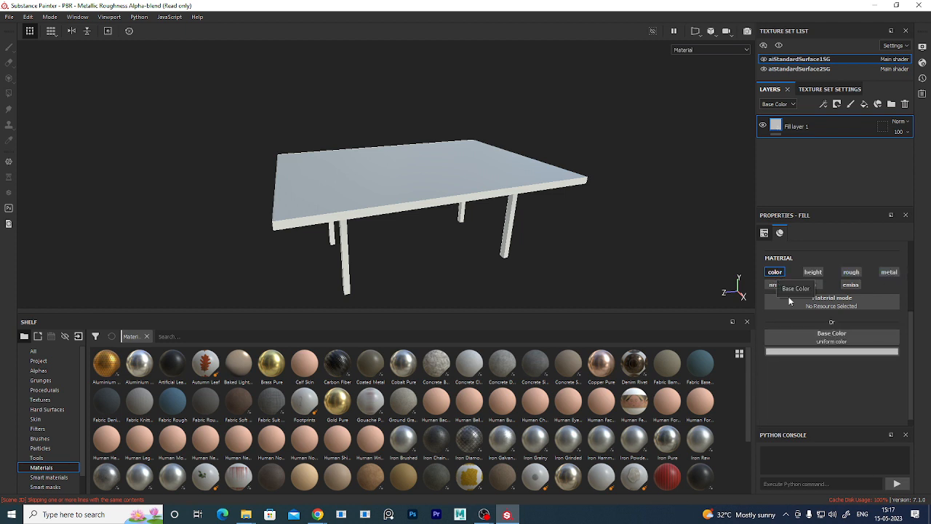
left_click(829, 352)
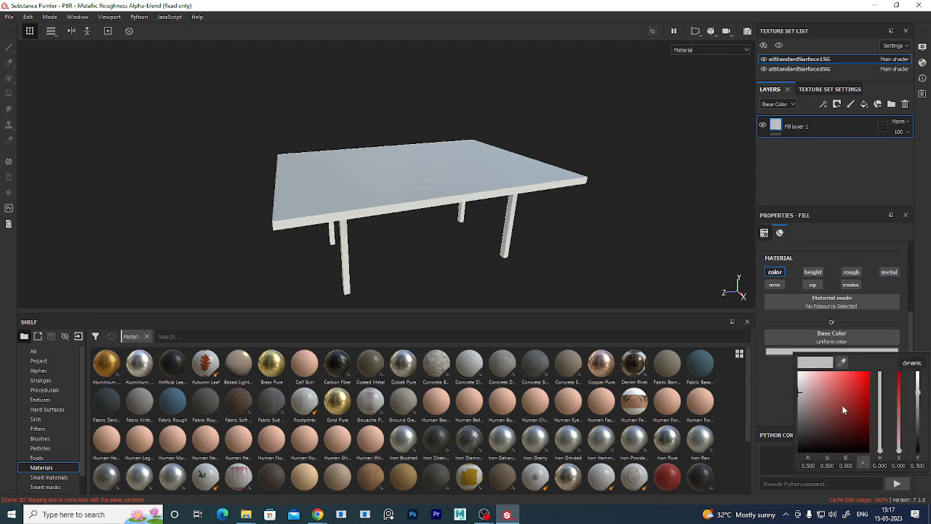
left_click_drag(843, 406, 875, 384)
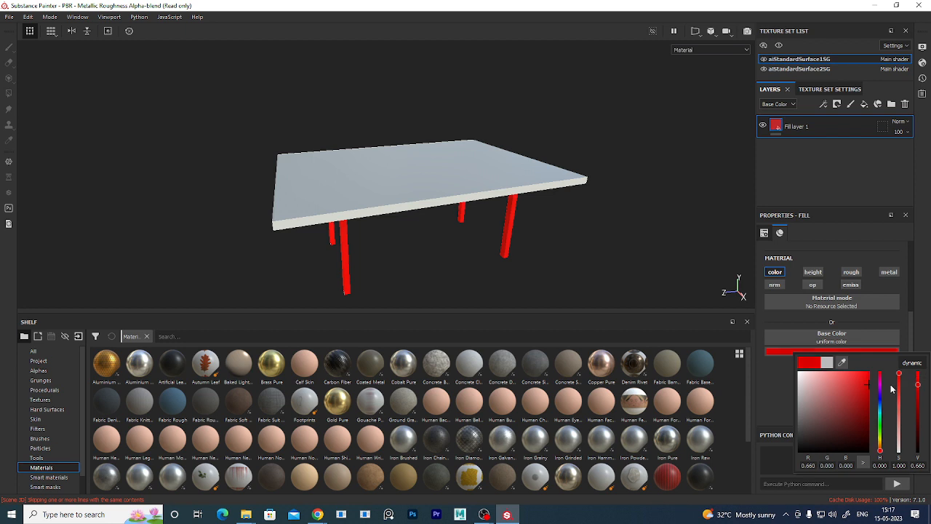
- Replace the default paint layer of the aiStandardSurface2SG texture set with a new fill layer
left_click(800, 68)
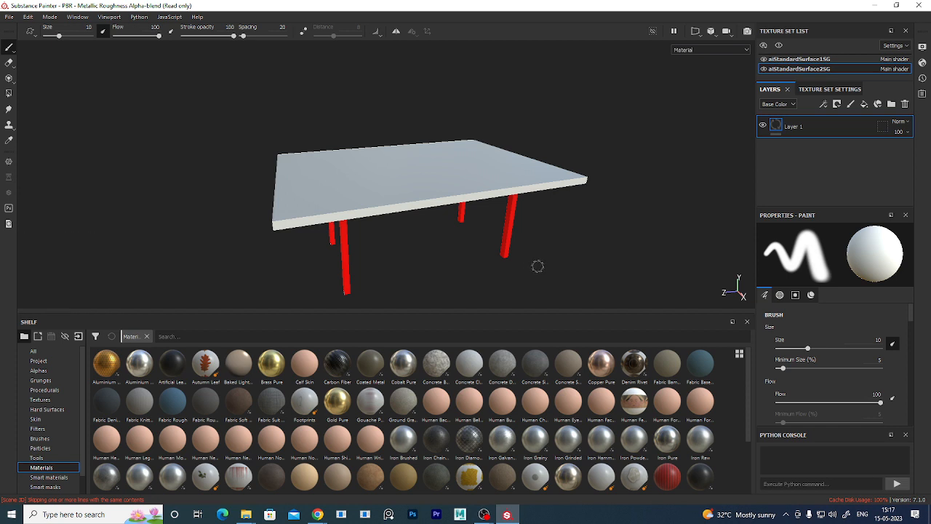
mouse_move(536, 264)
left_mouse_down("alt")
mouse_move(670, 247)
mouse_move(542, 263)
left_mouse_up("alt")
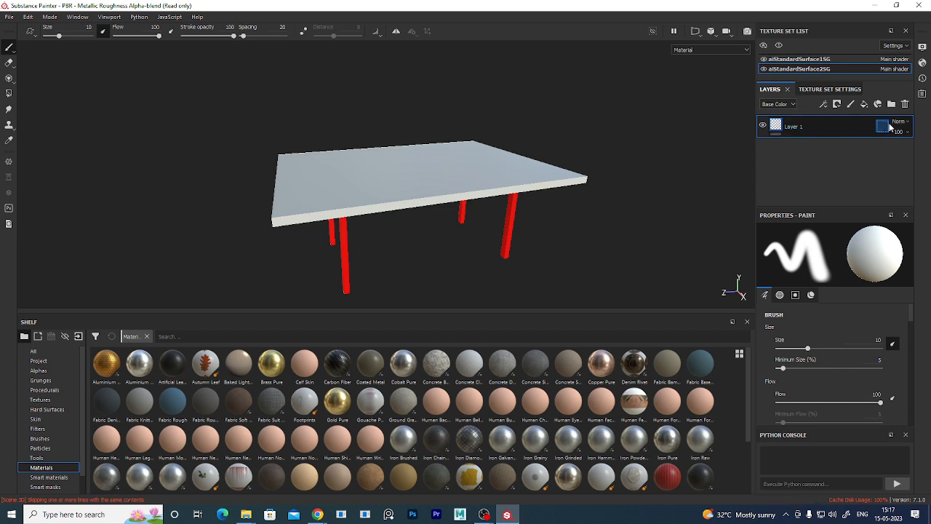
key("Delete")
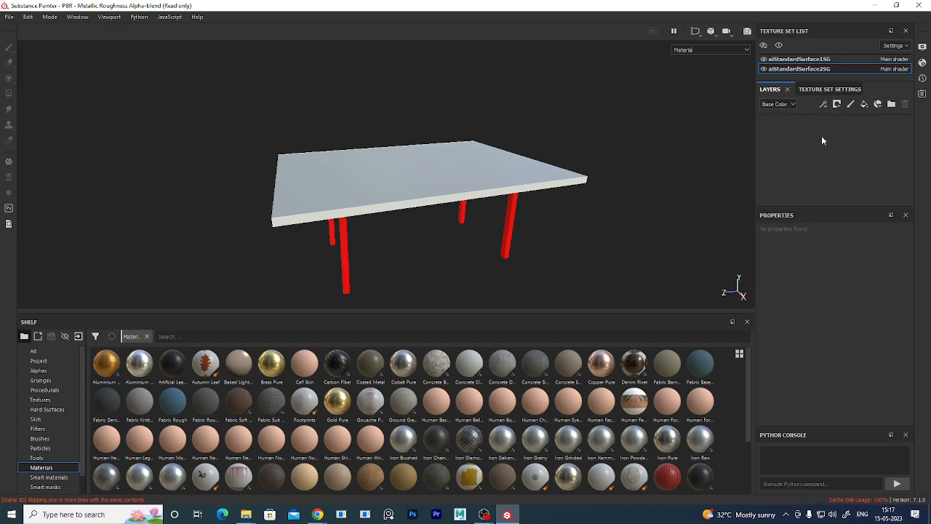
left_click(864, 104)
- Restrict the aiStandardSurface2SG fill layer to the color channel and set its base color to red (R 0.737, G 0, B 0)
left_click(850, 285)
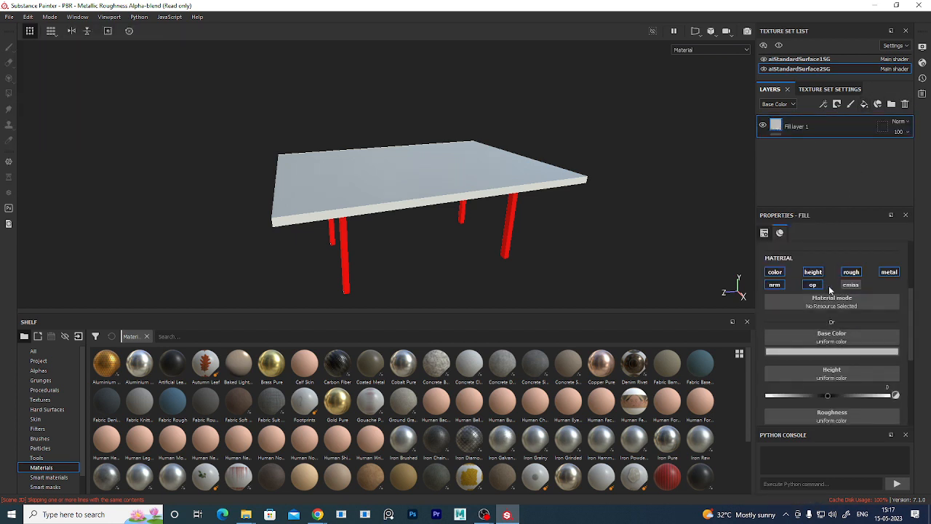
left_click(812, 284)
left_click(774, 285)
left_click(888, 272)
left_click(860, 274)
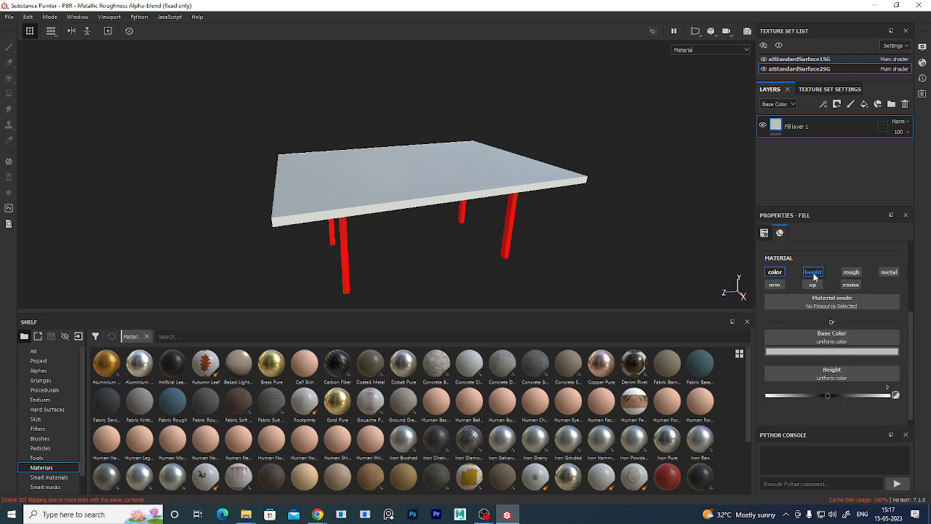
left_click(813, 272)
left_click(815, 351)
left_click_drag(828, 384, 868, 394)
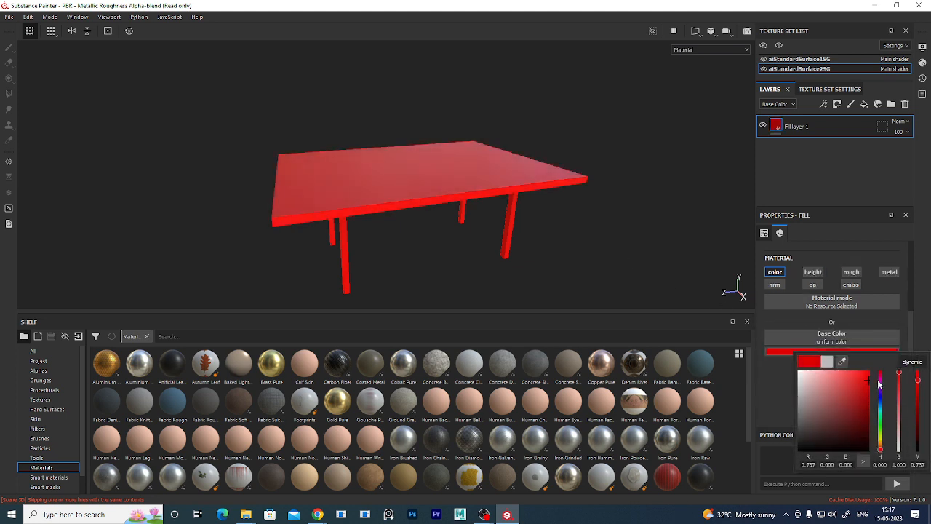
- Set the base color of the aiStandardSurface2SG fill layer to light orange (R 0.857, G 0.267, B 0.068)
left_click_drag(855, 380, 847, 375)
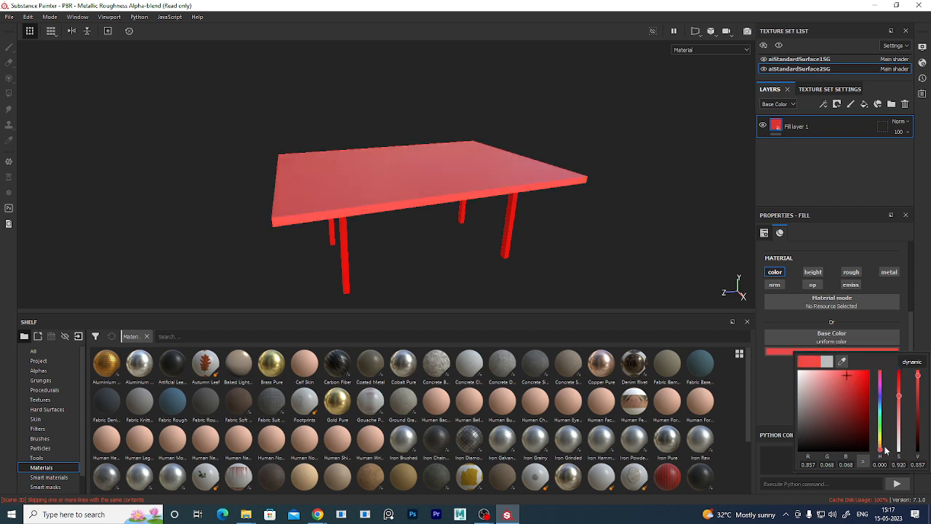
left_click_drag(884, 454, 882, 452)
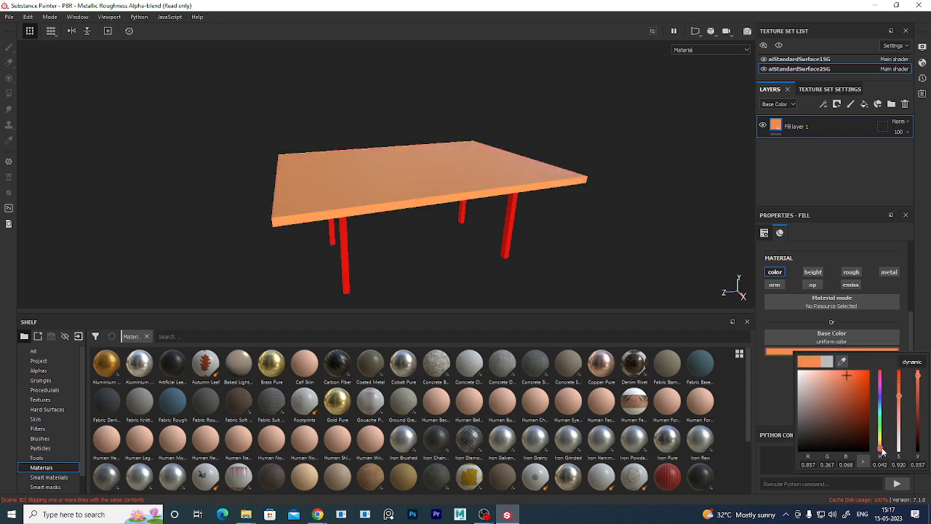
left_click_drag(650, 215, 500, 241, "alt")
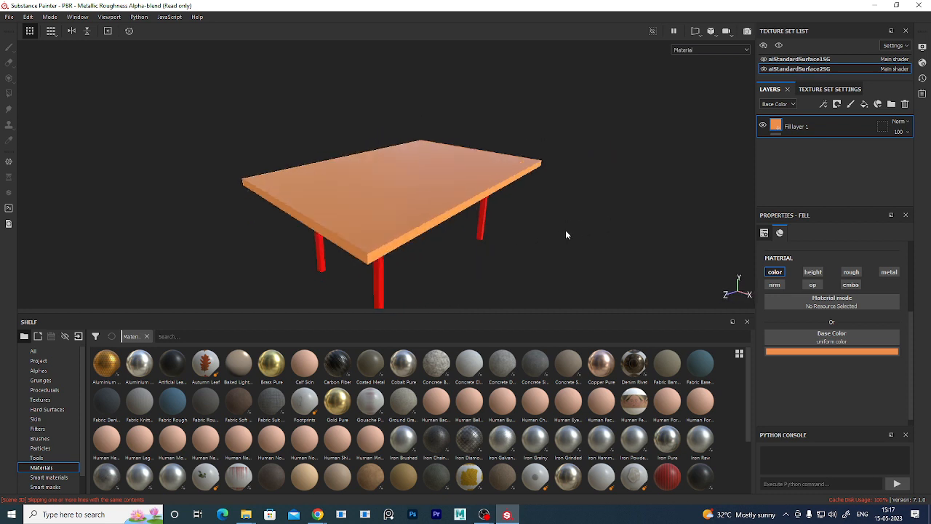
- Add a second fill layer above the orange one and restrict it to the color channel
left_click(864, 104)
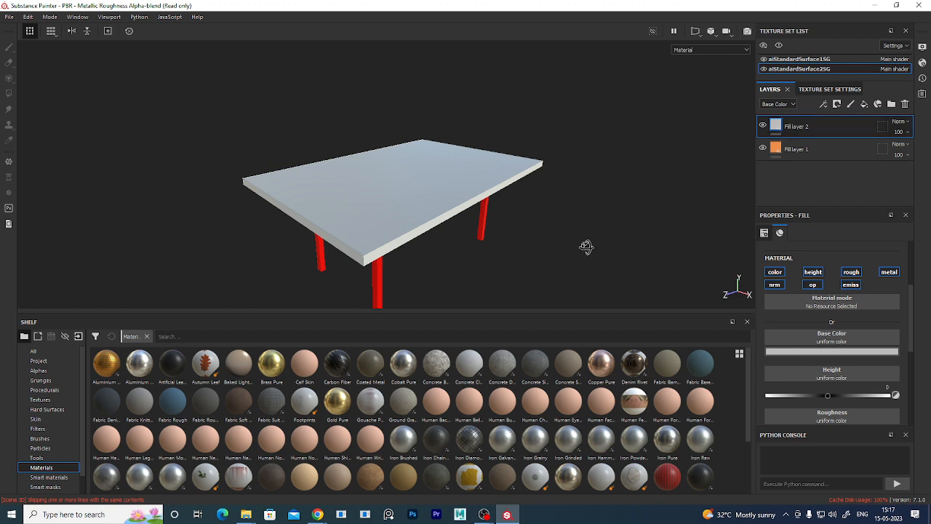
left_click_drag(586, 249, 565, 225, "alt")
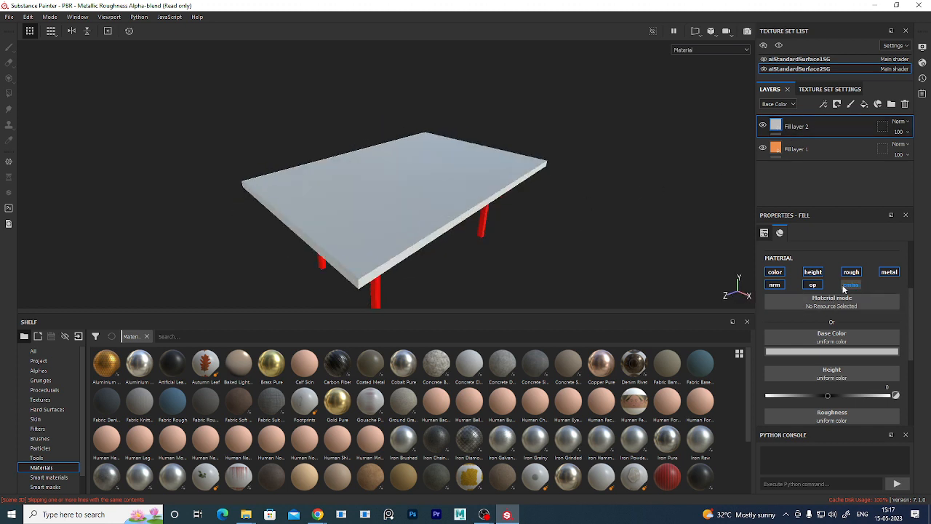
left_click(813, 285)
left_click(774, 284)
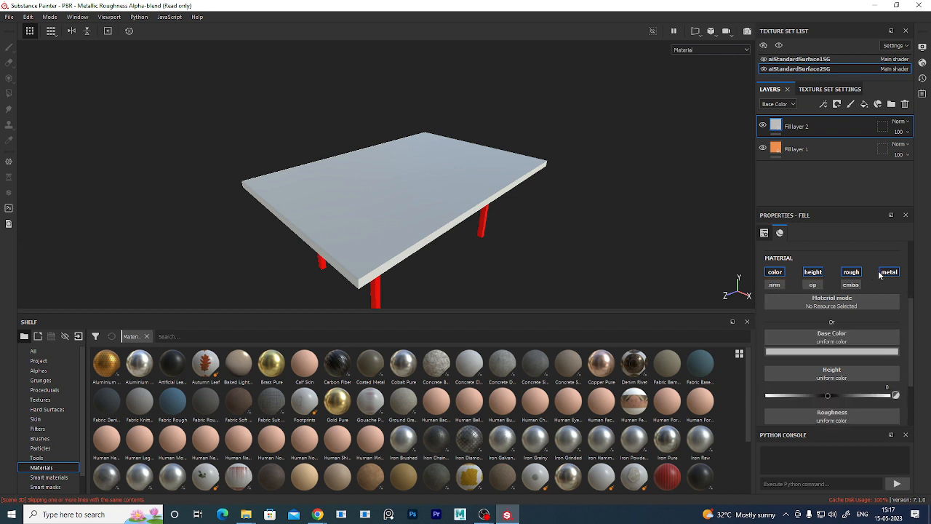
left_click(888, 272)
left_click(851, 272)
left_click(812, 272)
- Set the base color of Fill layer 2 to a dark orange-brown
left_click_drag(636, 265, 795, 374, "alt")
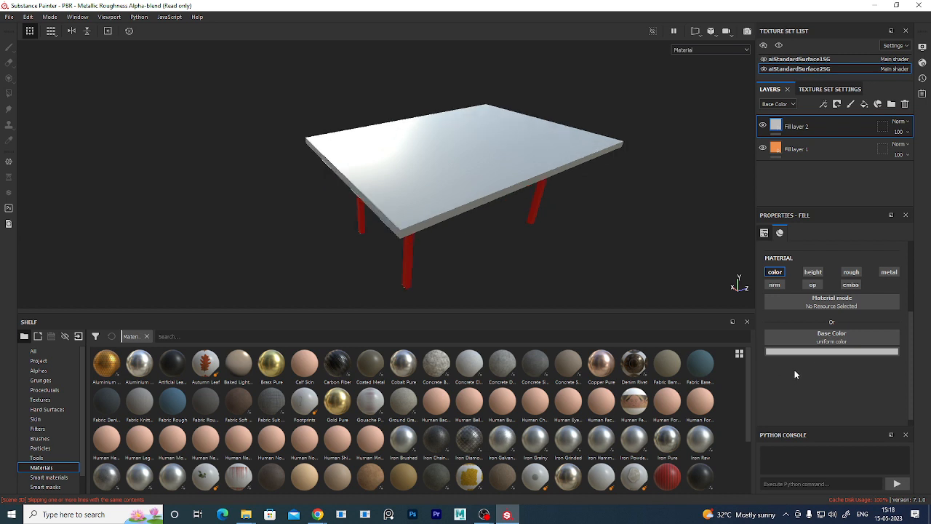
left_click(813, 352)
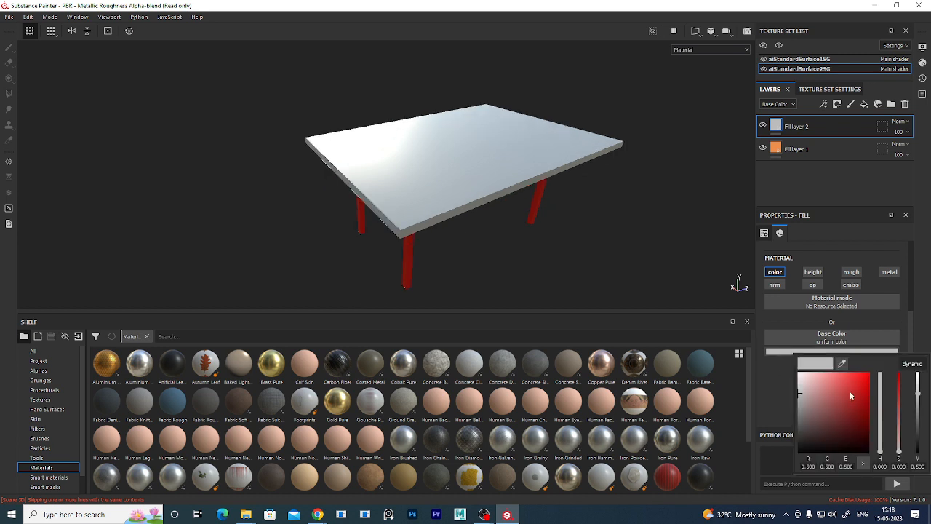
left_click_drag(849, 390, 864, 413)
left_click(879, 448)
- Add a black mask to Fill layer 2 and put a fill effect in that mask
left_click_drag(661, 167, 582, 218, "alt")
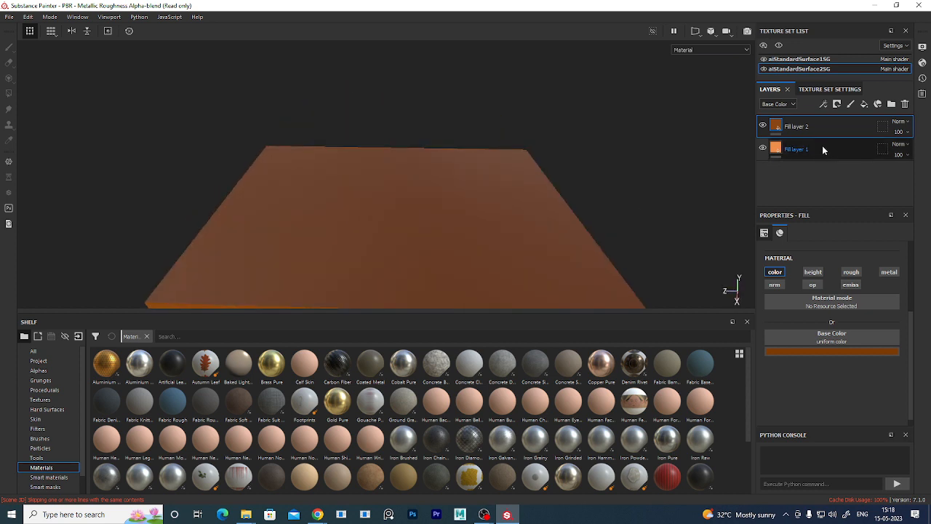
right_click(821, 123)
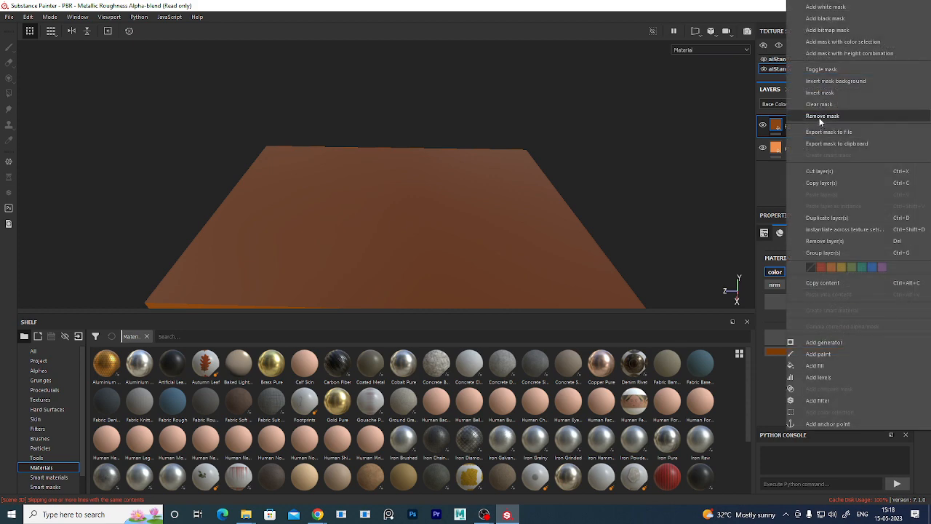
left_click(839, 20)
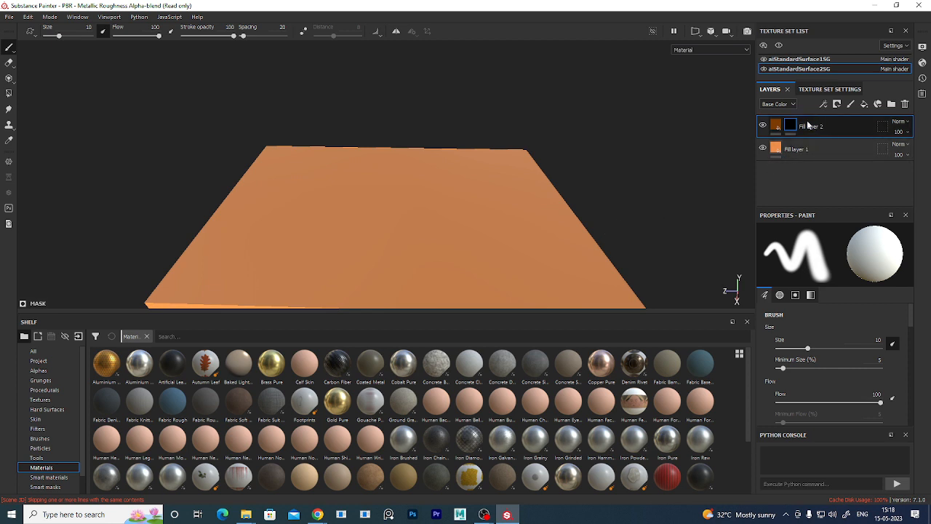
mouse_move(798, 127)
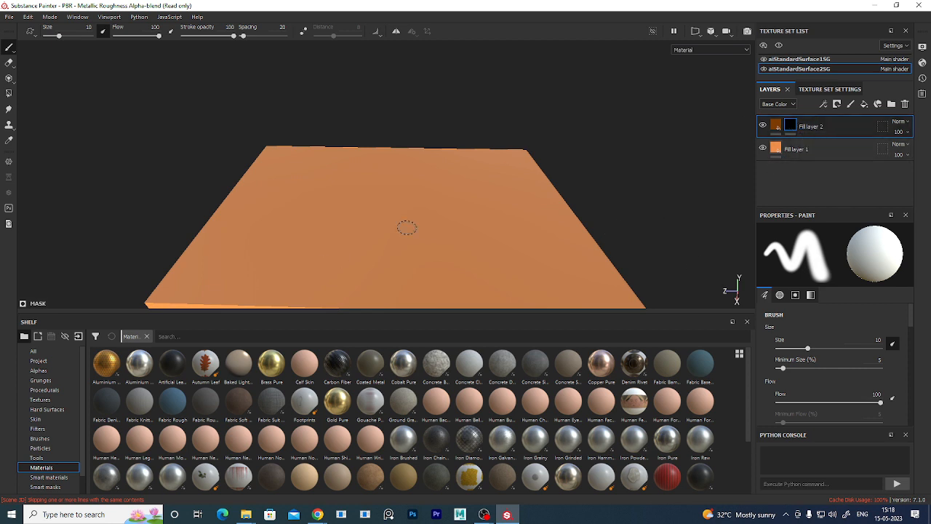
right_click(838, 124)
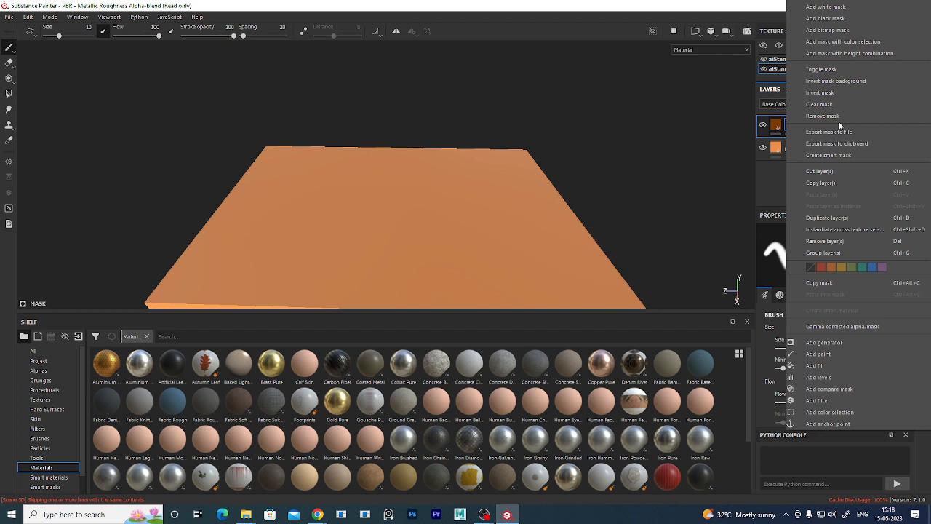
left_click(835, 367)
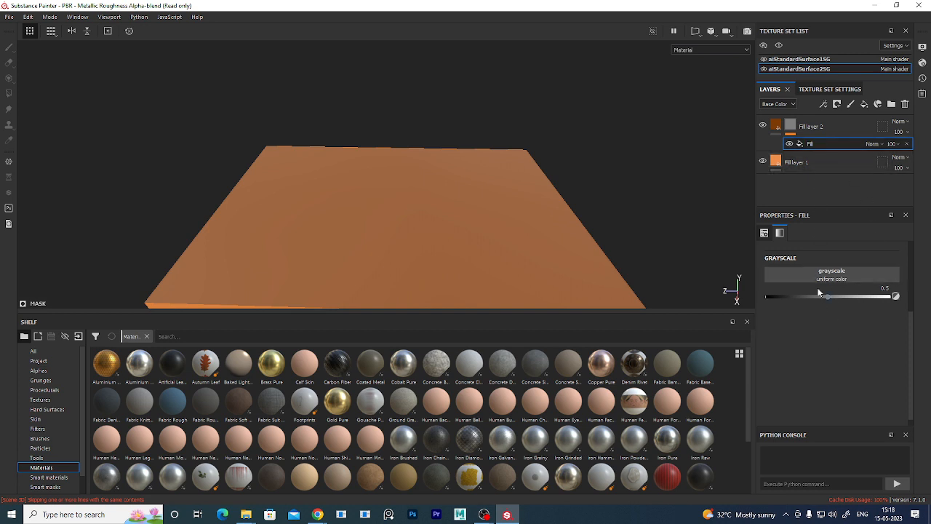
- Search the grayscale resources for "direction" and apply Directional Noise 2 to the mask fill of Fill layer 2
left_click(842, 273)
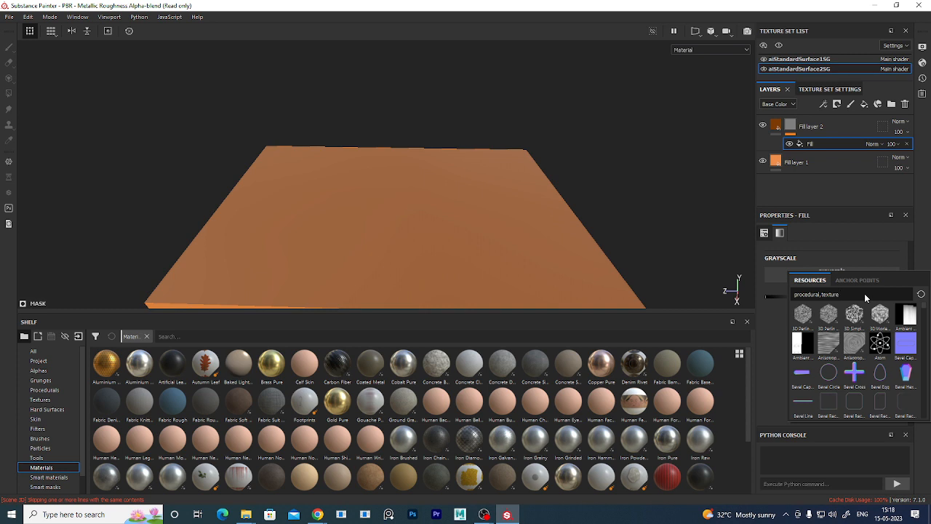
scroll(887, 410, "down", 3)
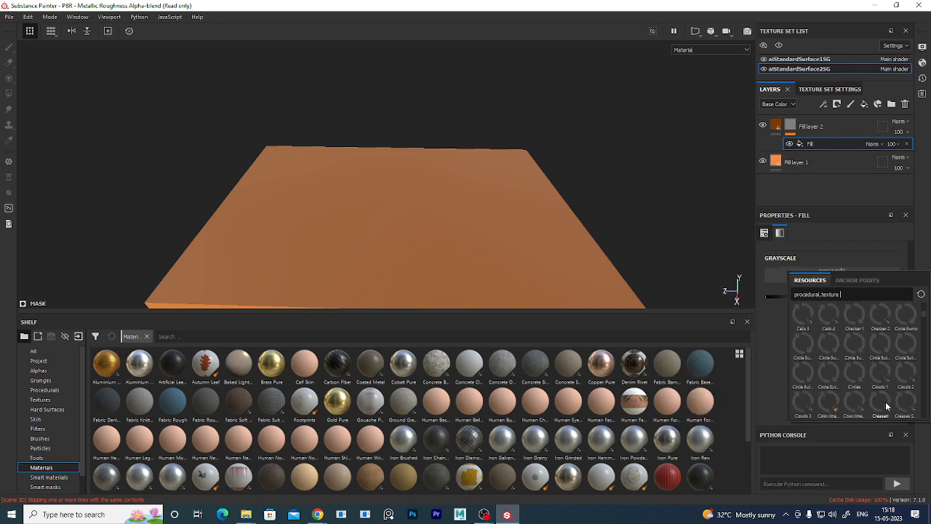
left_click(851, 293)
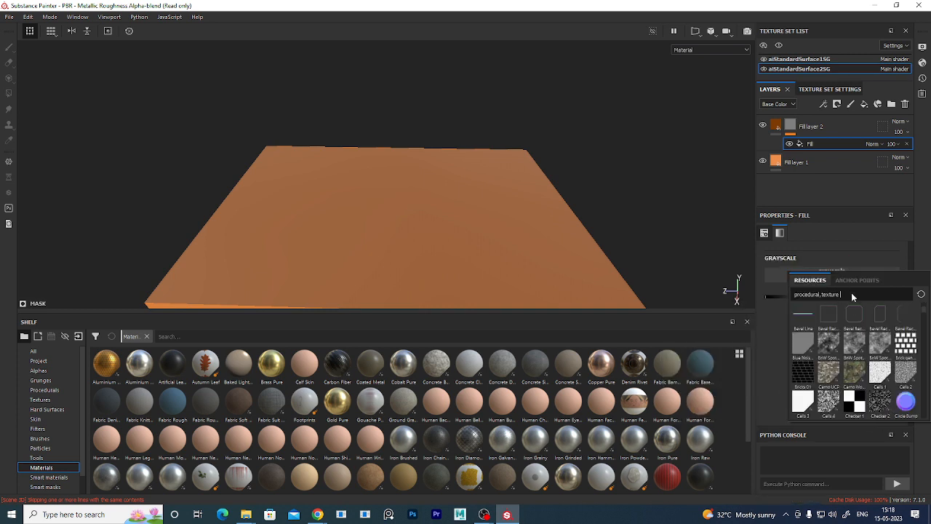
type("direc")
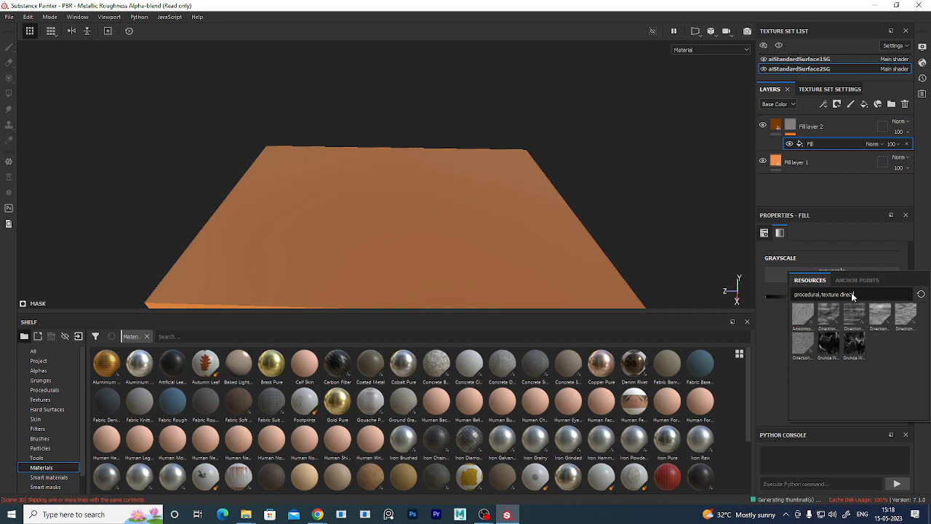
type("tion")
left_click(855, 321)
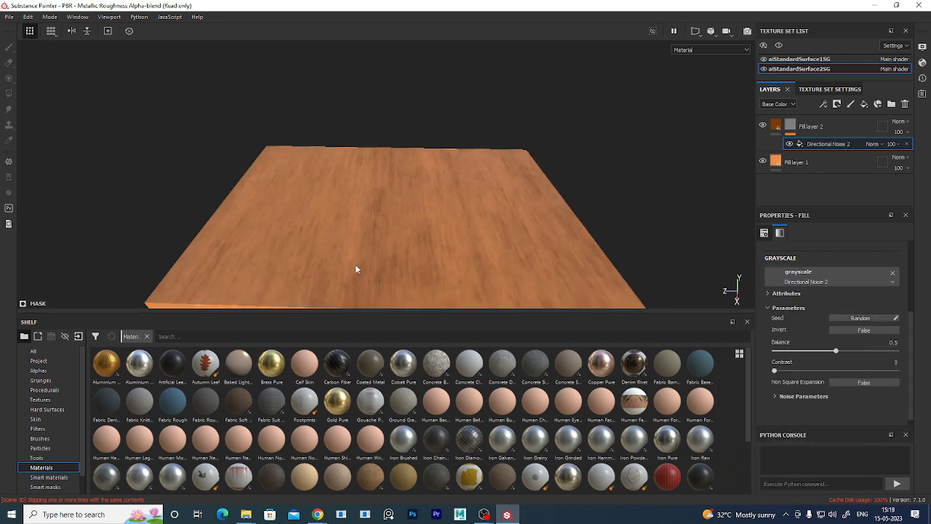
left_click_drag(355, 269, 309, 256, "alt")
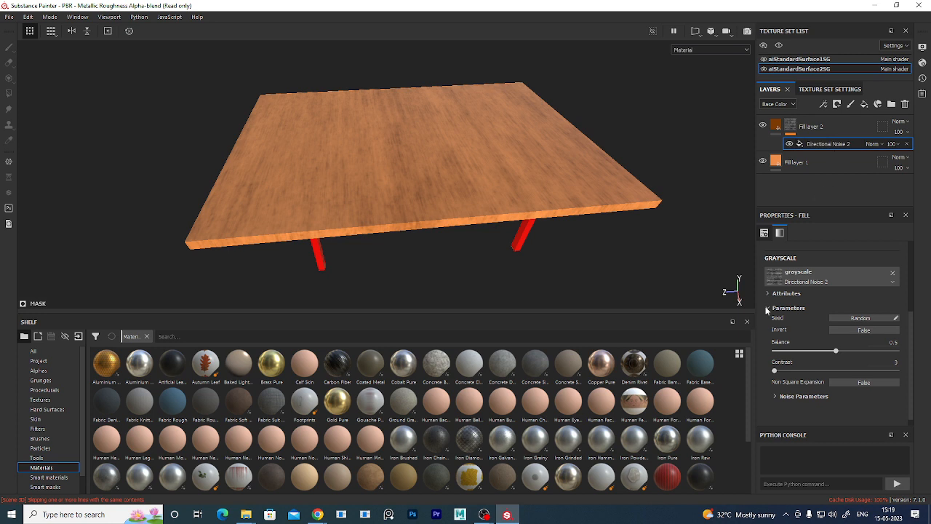
- Show the 3D and 2D views side by side, then shift the Directional Noise 2 projection slightly and rotate it about 90 degrees
left_click(694, 33)
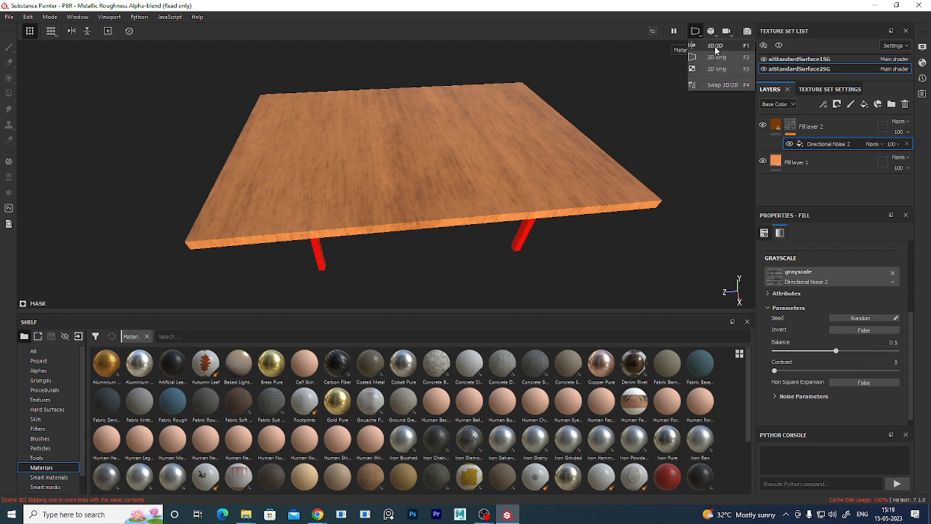
left_click(715, 45)
scroll(582, 224, "up", 1)
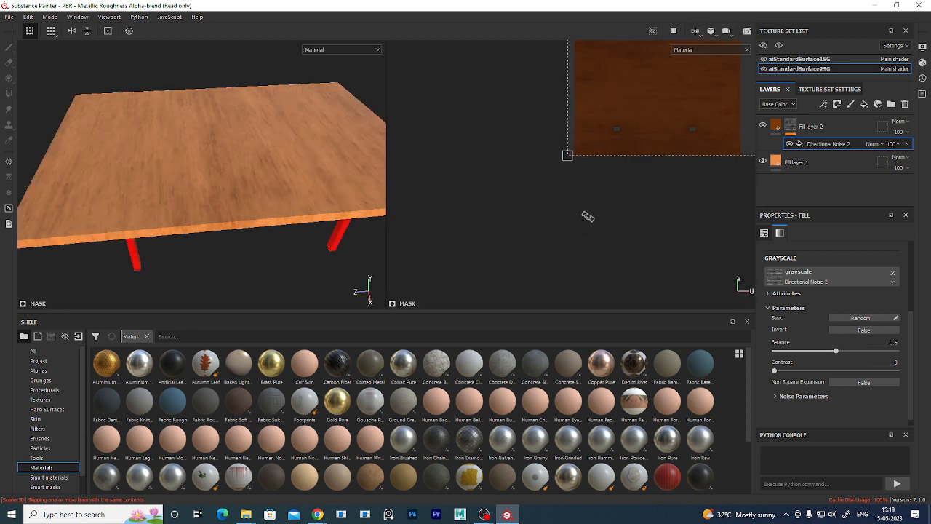
scroll(589, 216, "down", 2)
left_click_drag(648, 174, 630, 197)
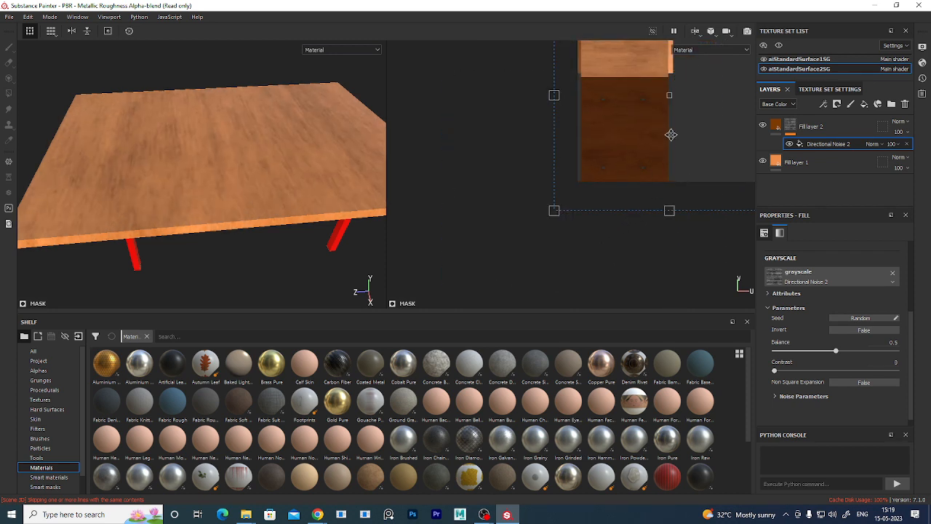
middle_click_drag(671, 135, 588, 223, "alt")
scroll(536, 219, "up", 2)
scroll(541, 218, "down", 3)
left_click_drag(586, 203, 586, 194)
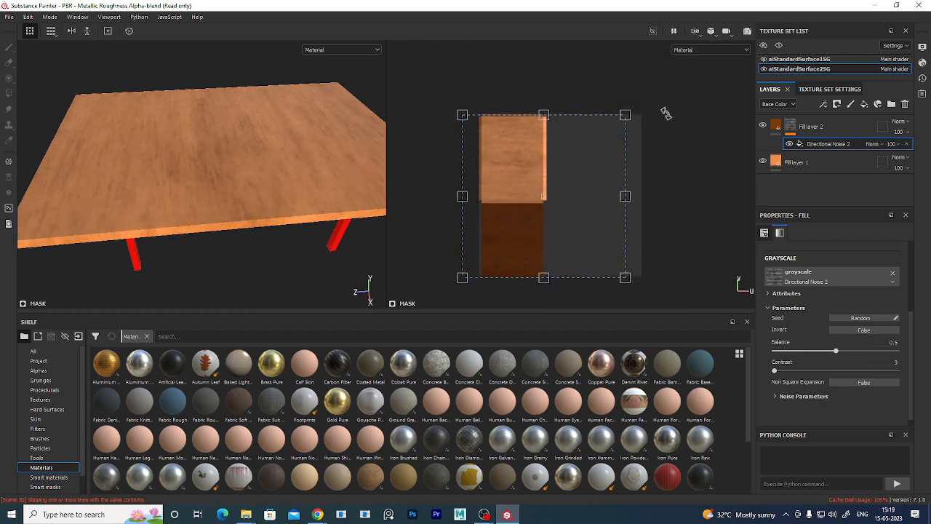
left_click_drag(665, 115, 469, 84)
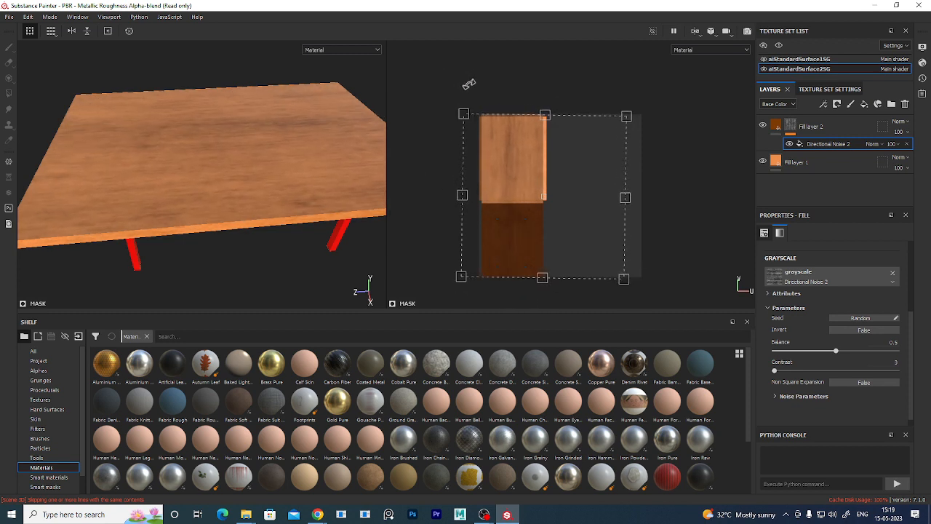
- Add a third fill layer on top of the tabletop's layer stack and give it a black mask
left_click_drag(259, 241, 346, 216, "alt")
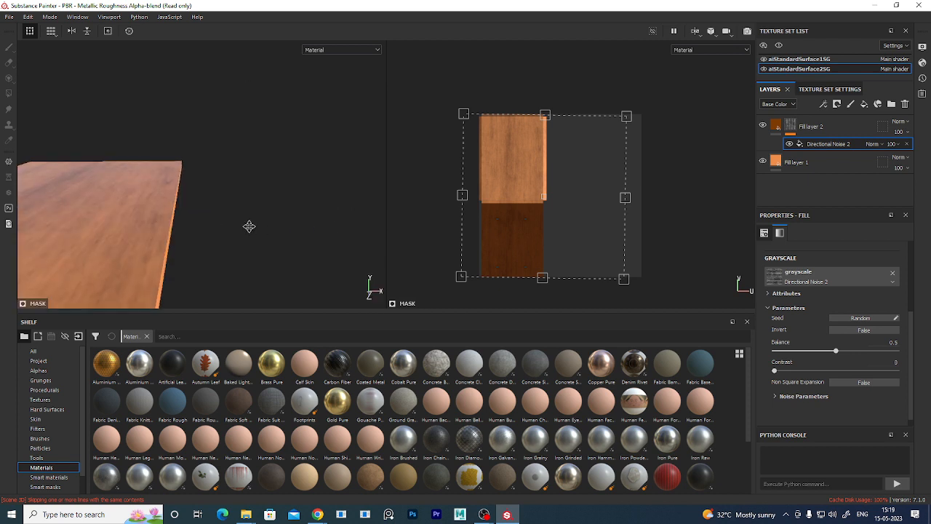
left_click_drag(249, 226, 197, 245, "alt")
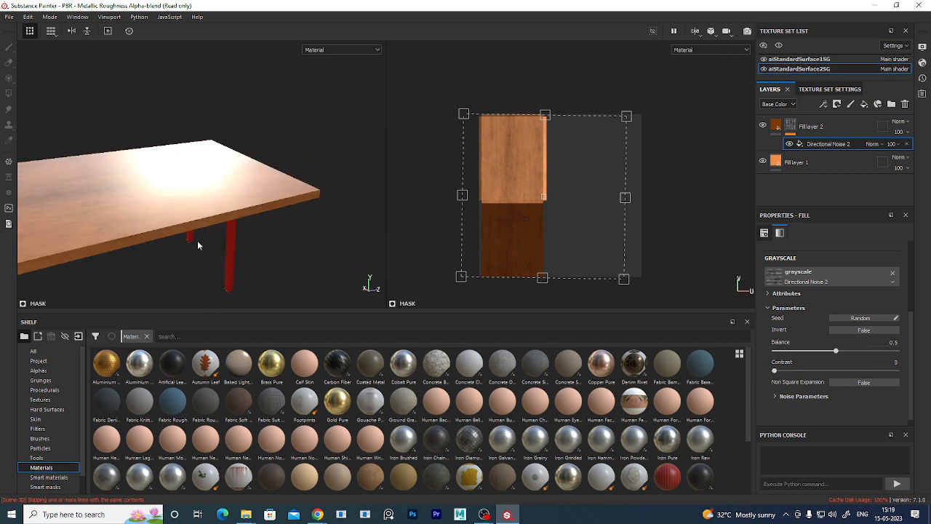
middle_click_drag(231, 220, 300, 189, "alt")
left_click_drag(194, 276, 277, 280, "alt")
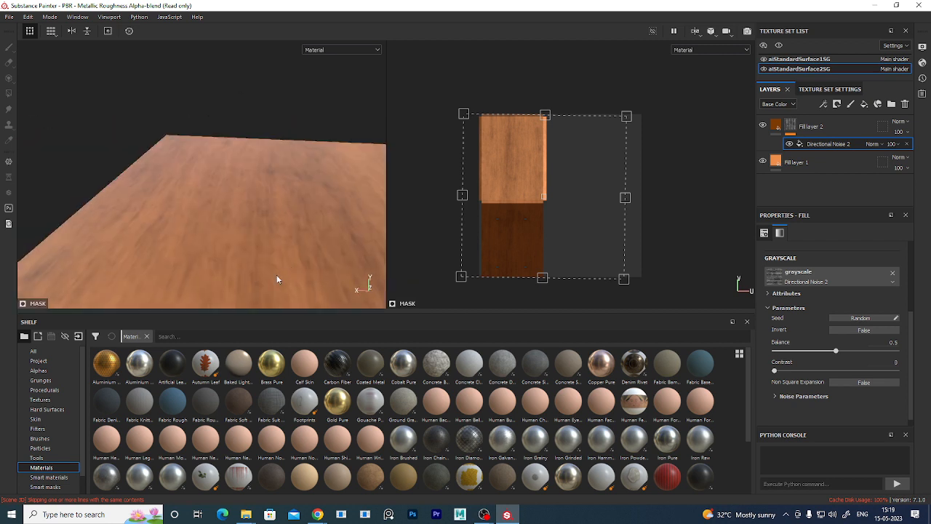
left_click_drag(255, 238, 293, 243, "alt")
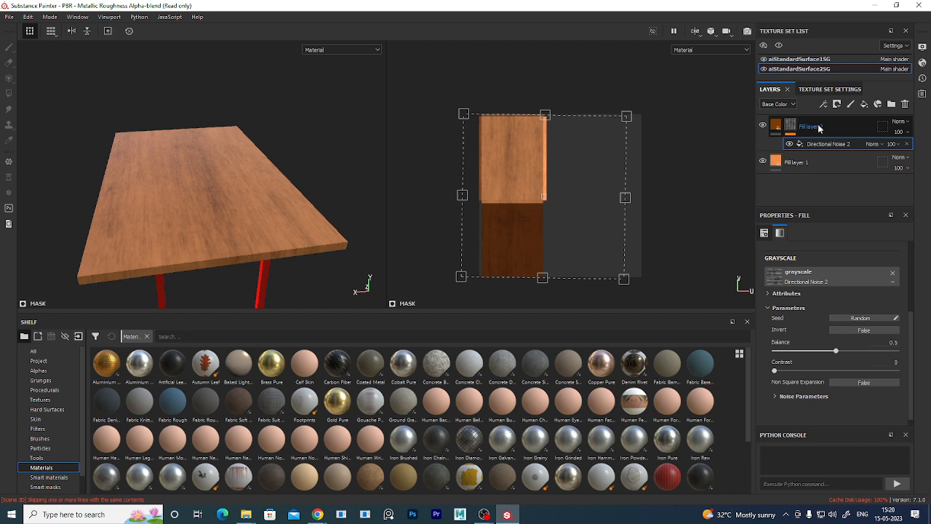
left_click(865, 105)
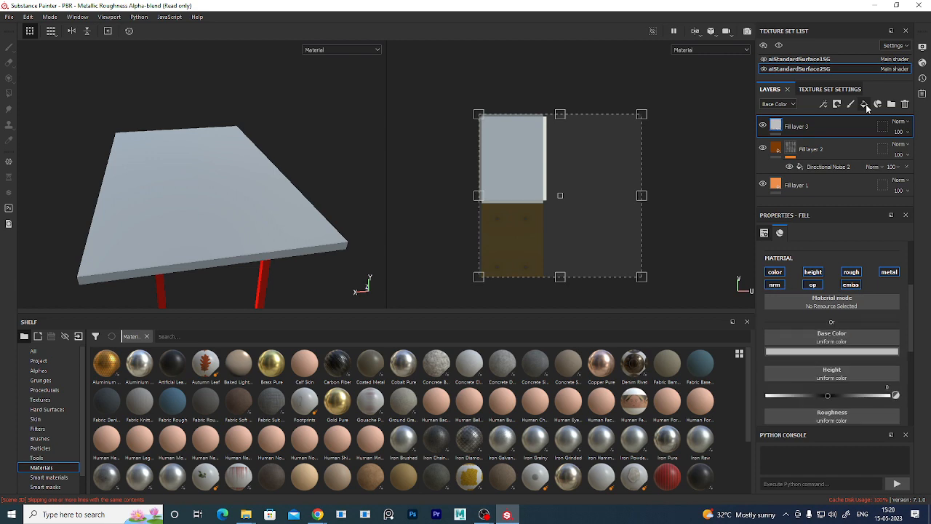
right_click(842, 133)
left_click(825, 18)
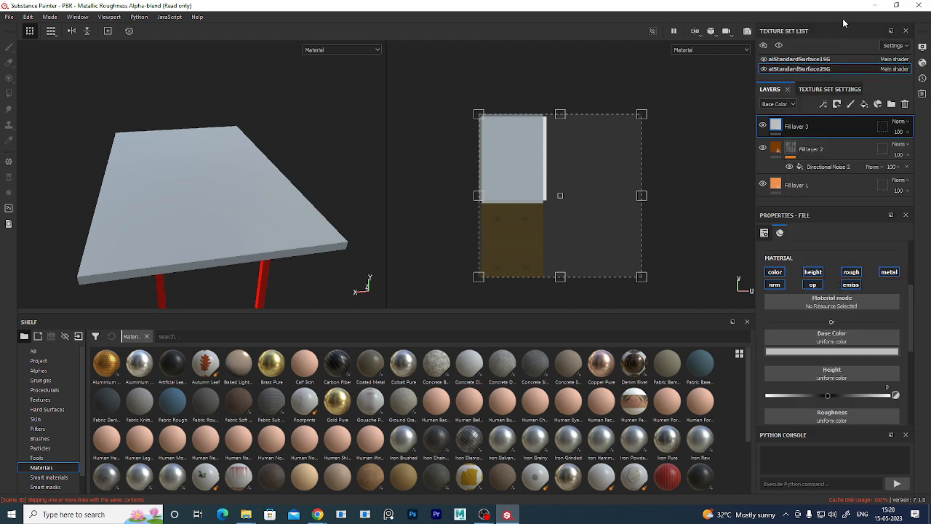
mouse_move(777, 128)
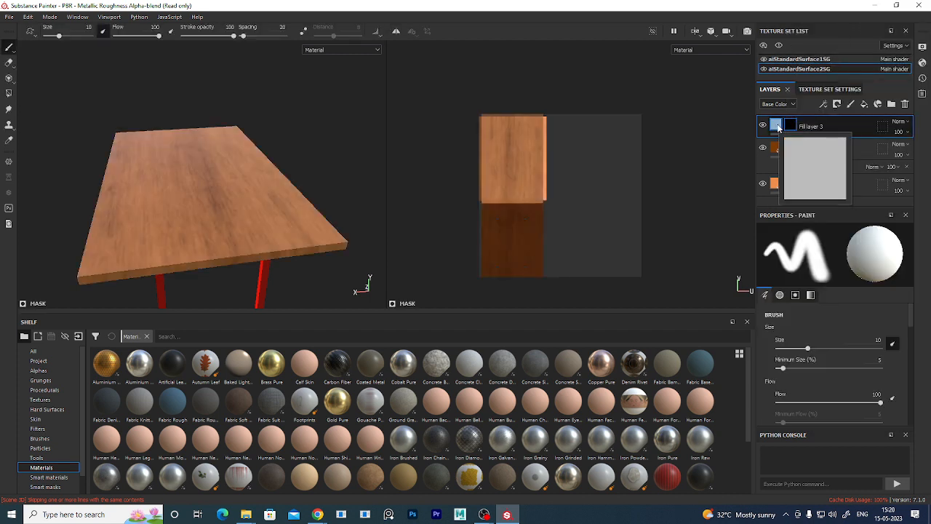
- Try adding a fill effect to Fill layer 3's mask and searching its grayscale procedural resources for "fonts"
right_click(818, 126)
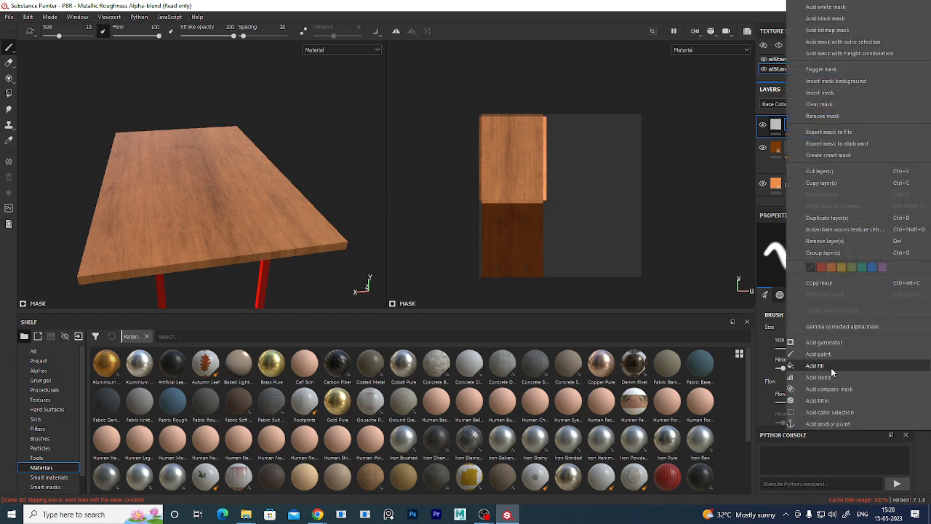
left_click(831, 367)
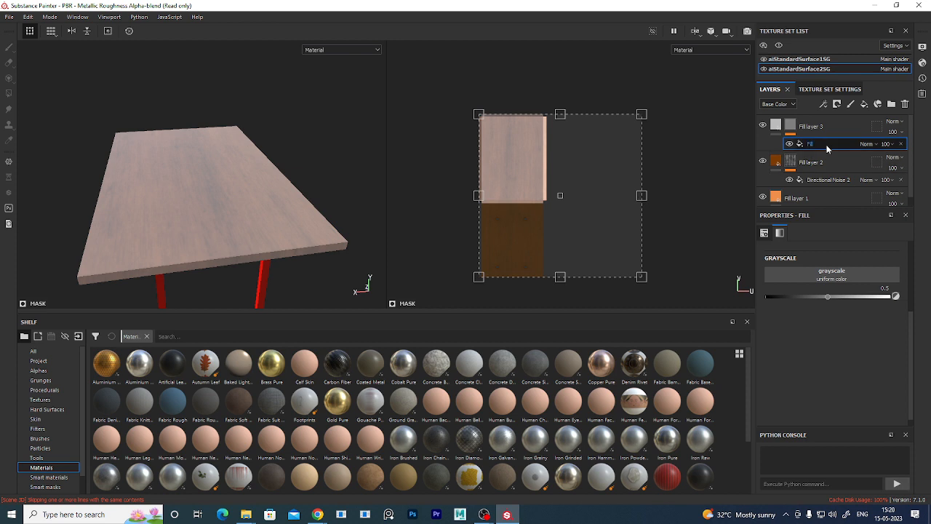
left_click(855, 276)
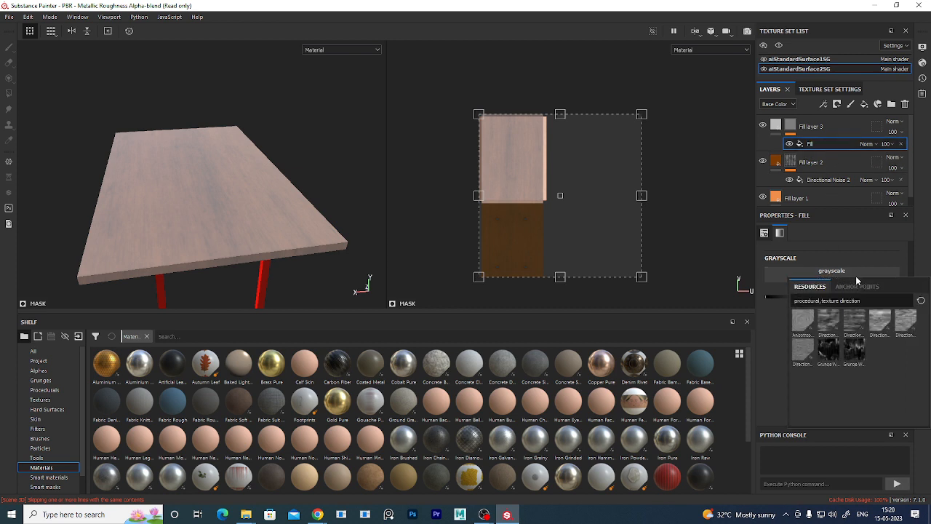
key("BackSpace")
key("BackSpace")
key("BackSpace")
key("BackSpace")
key("BackSpace")
key("BackSpace")
key("BackSpace")
key("BackSpace")
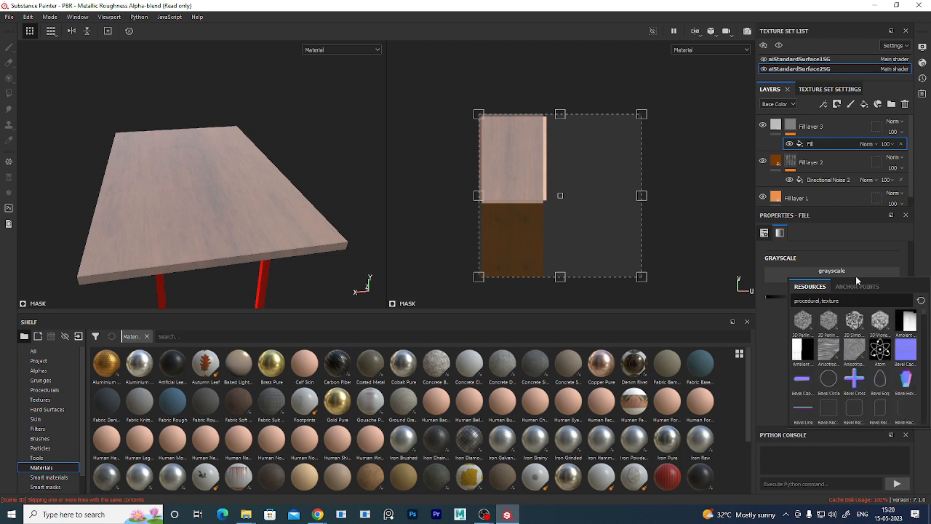
type("fon")
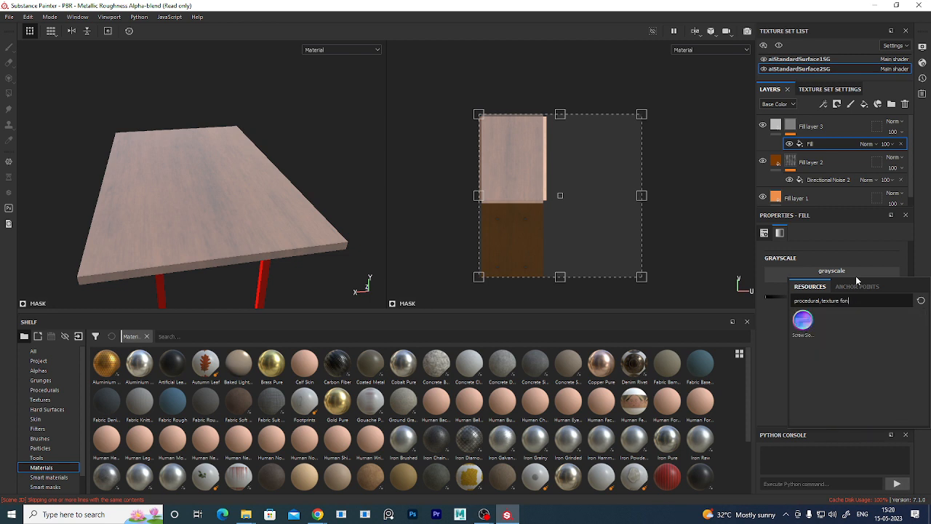
key("BackSpace")
key("BackSpace")
key("BackSpace")
key("BackSpace")
key("BackSpace")
key("BackSpace")
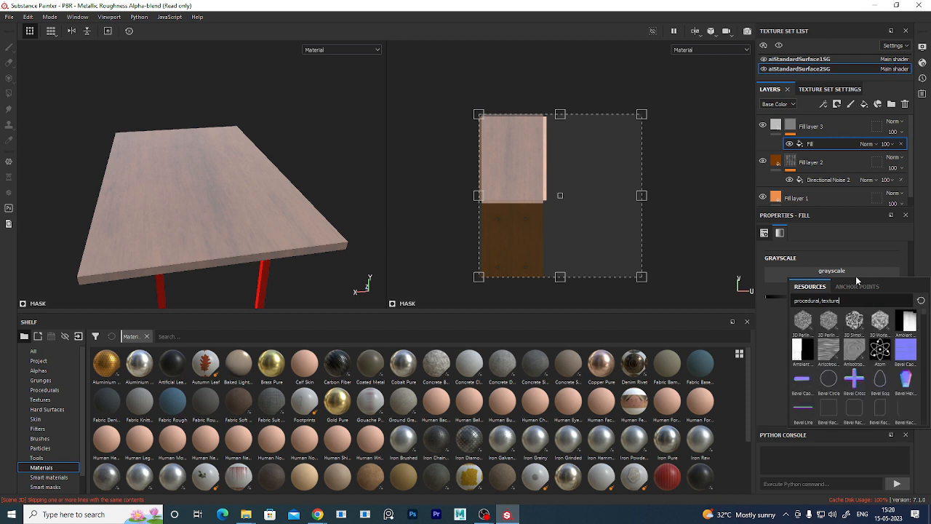
key("BackSpace")
key("BackSpace")
key("BackSpace")
key("BackSpace")
key("BackSpace")
key("BackSpace")
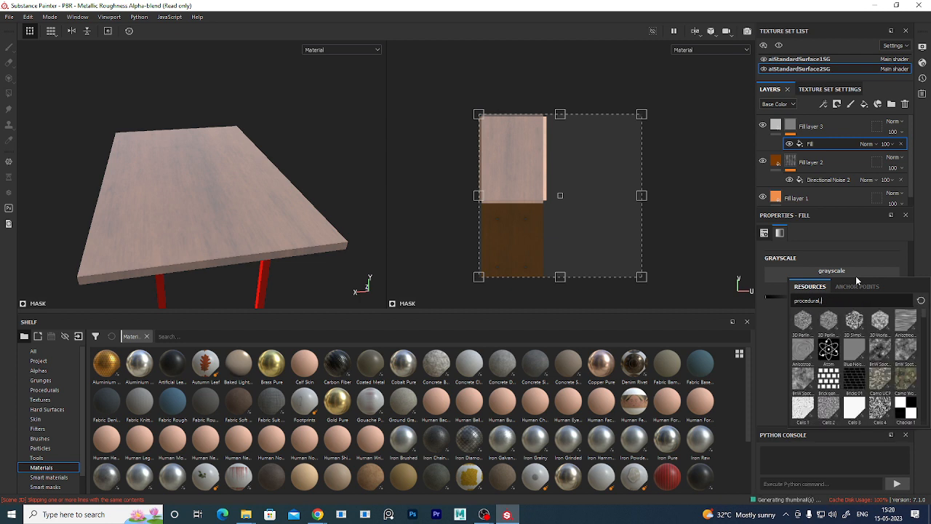
type("fonts")
scroll(871, 372, "down", 3)
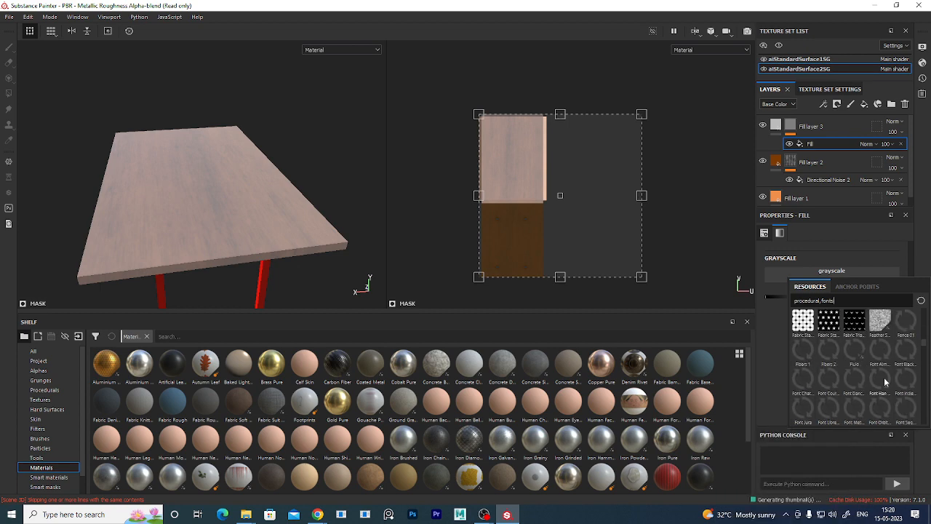
mouse_move(876, 362)
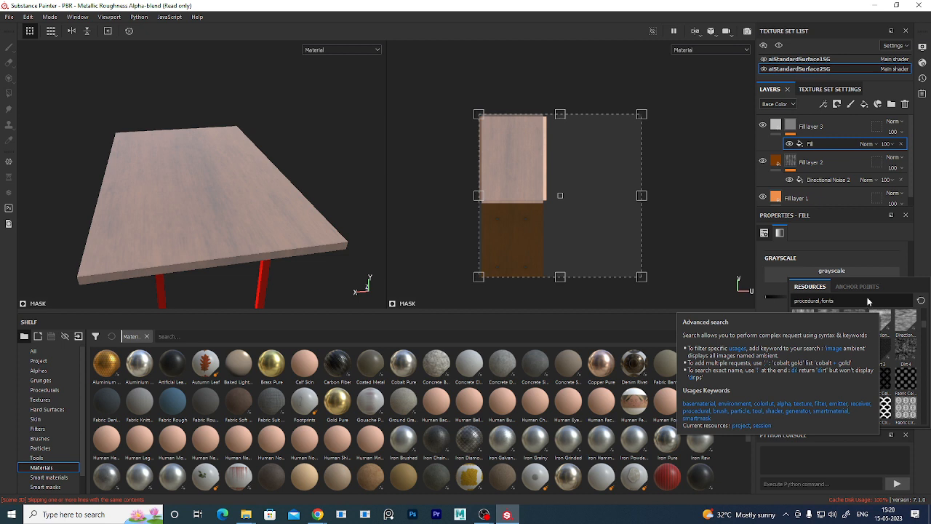
- Replace the fill effect in Fill layer 3's mask with a paint effect
left_click(840, 146)
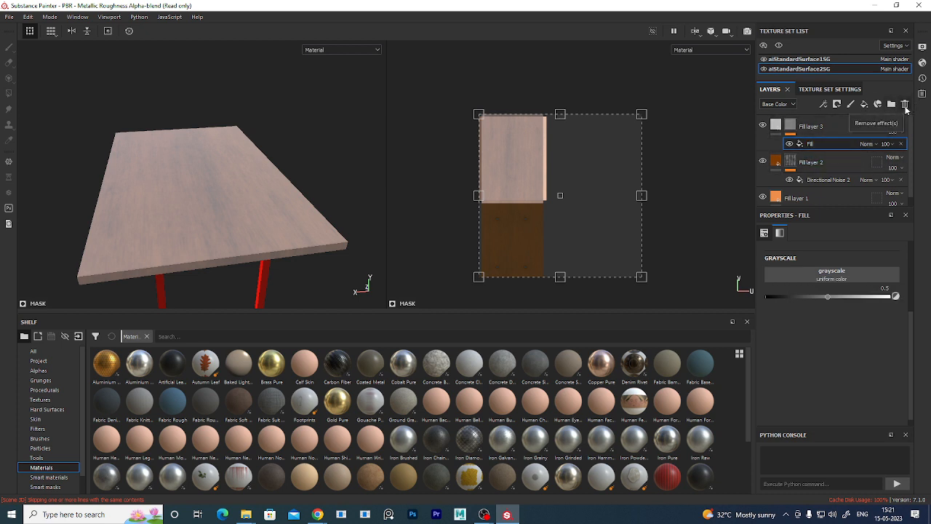
left_click(906, 105)
right_click(781, 135)
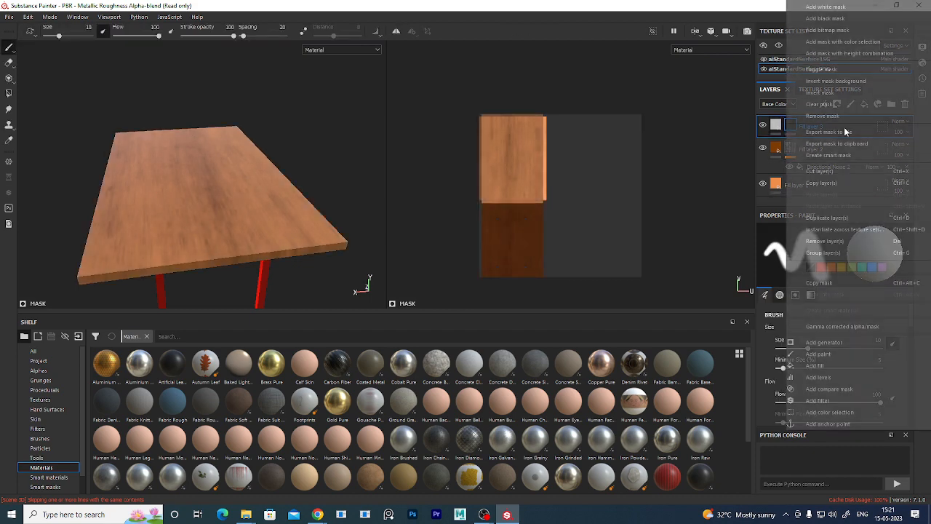
left_click(827, 353)
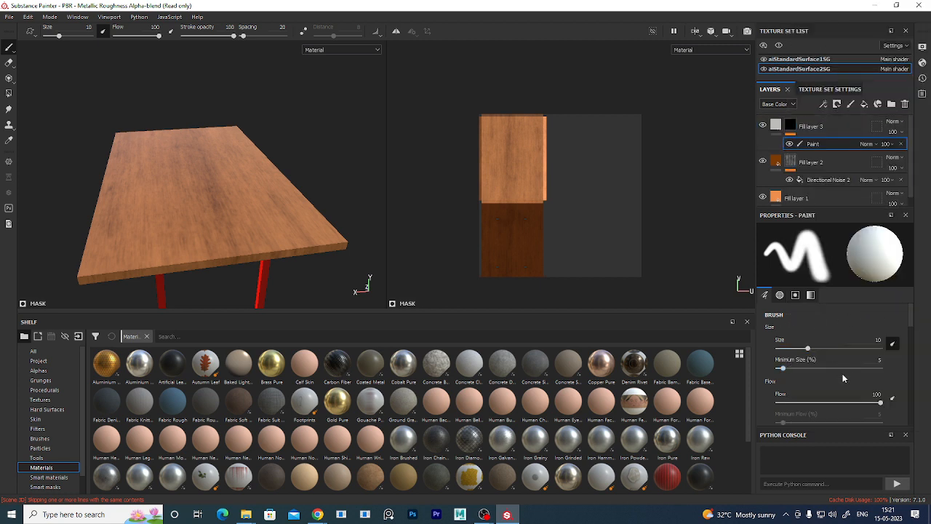
- Search the brush alphas for "fonts" and apply Font Black Ops One as the brush alpha
scroll(846, 371, "down", 5)
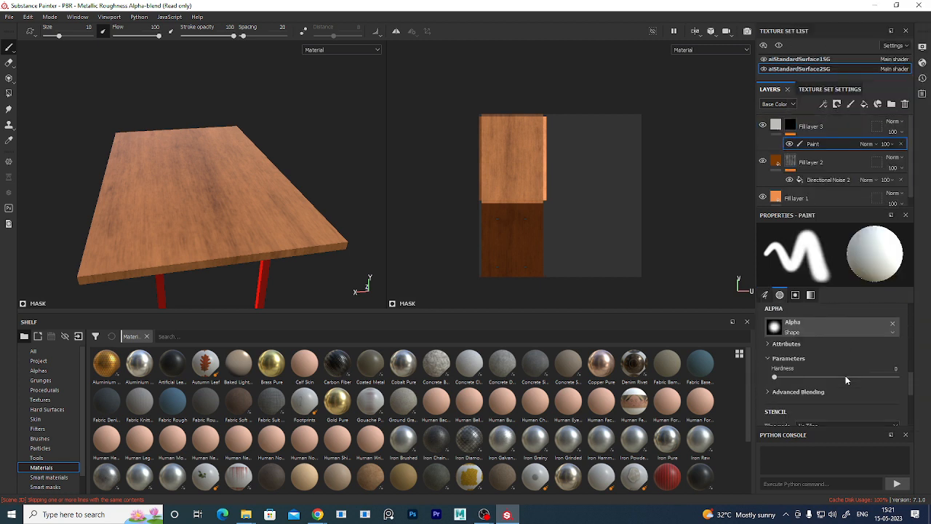
left_click(831, 324)
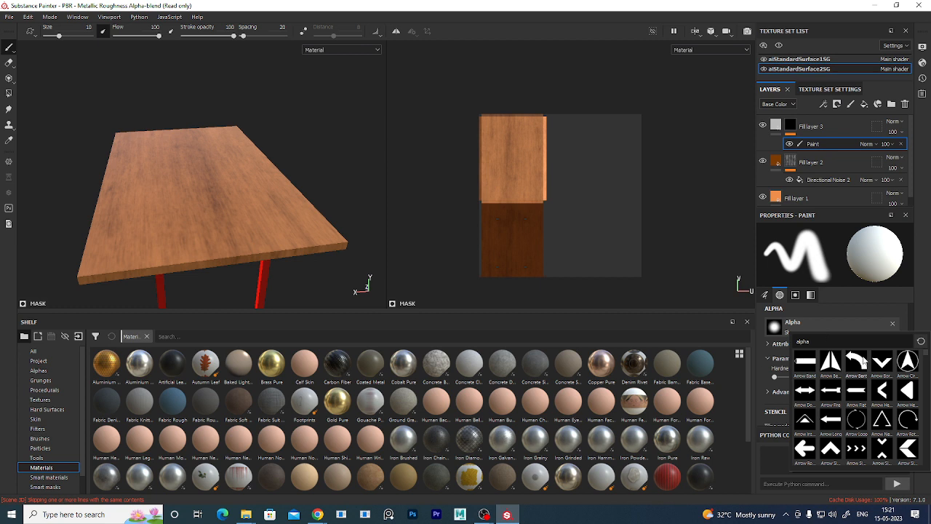
type("alpha fonts")
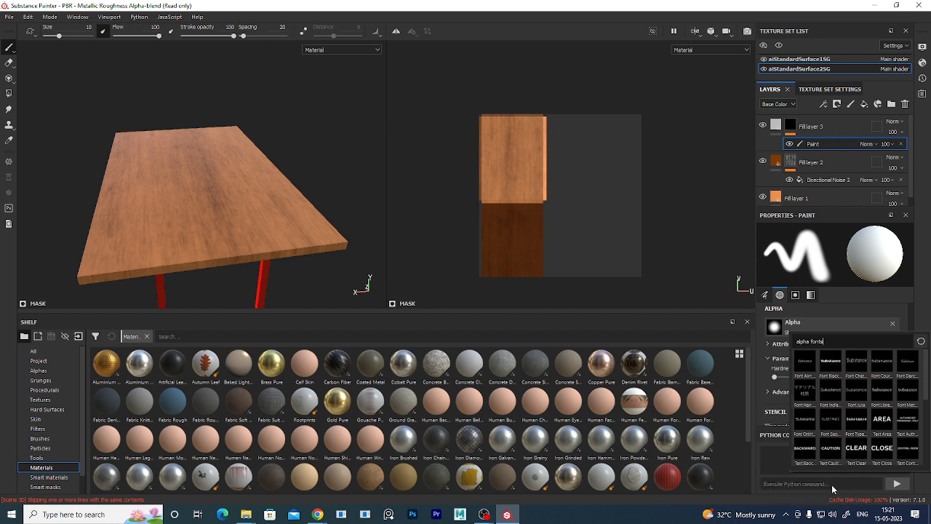
scroll(865, 411, "down", 5)
left_click(831, 362)
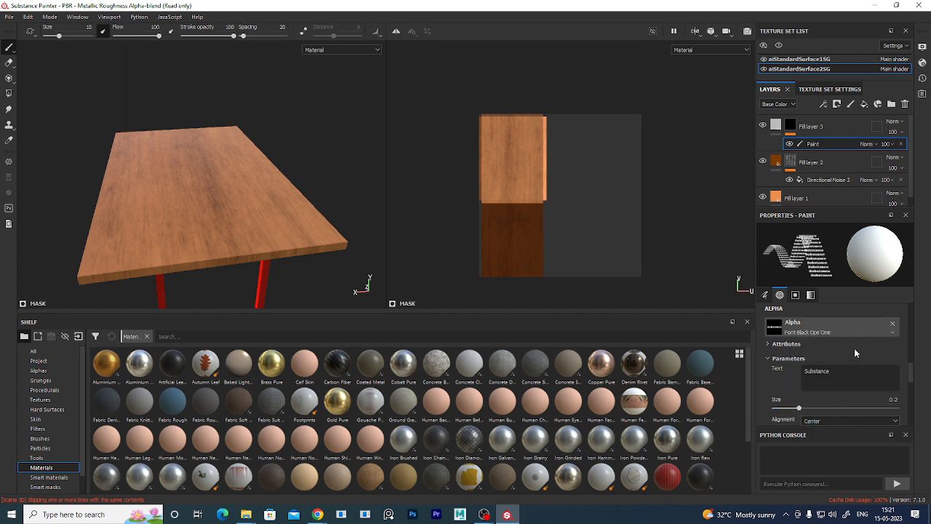
- Try the Text Area and Text Keep Out alphas on the paint brush
left_click(857, 326)
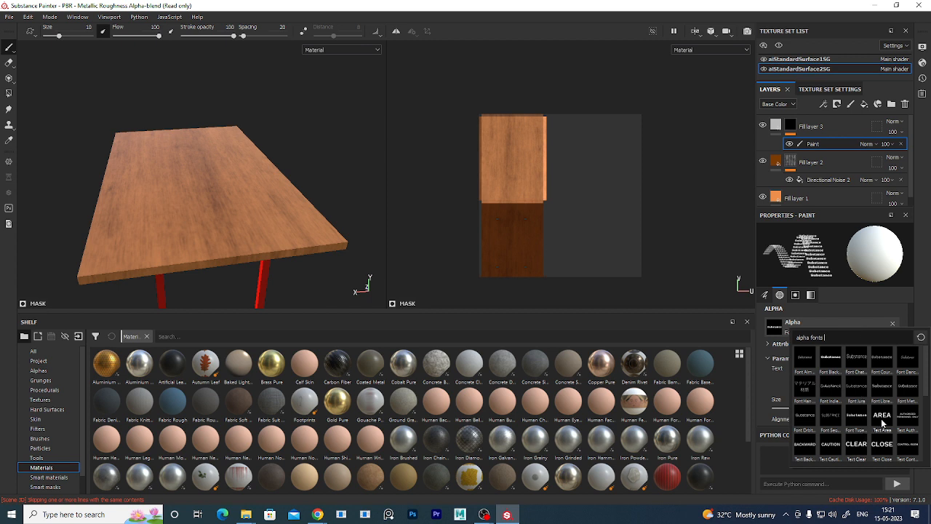
left_click(880, 418)
left_click(847, 327)
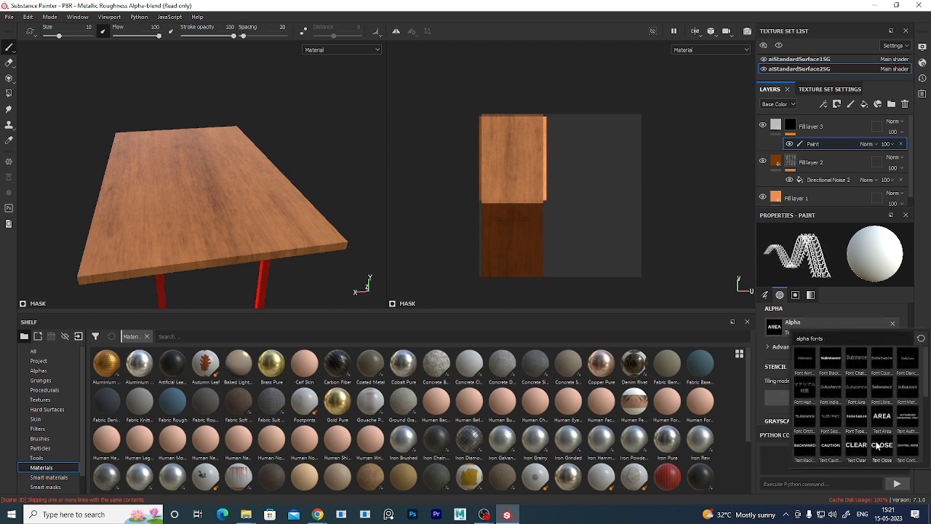
scroll(878, 445, "down", 3)
left_click(806, 421)
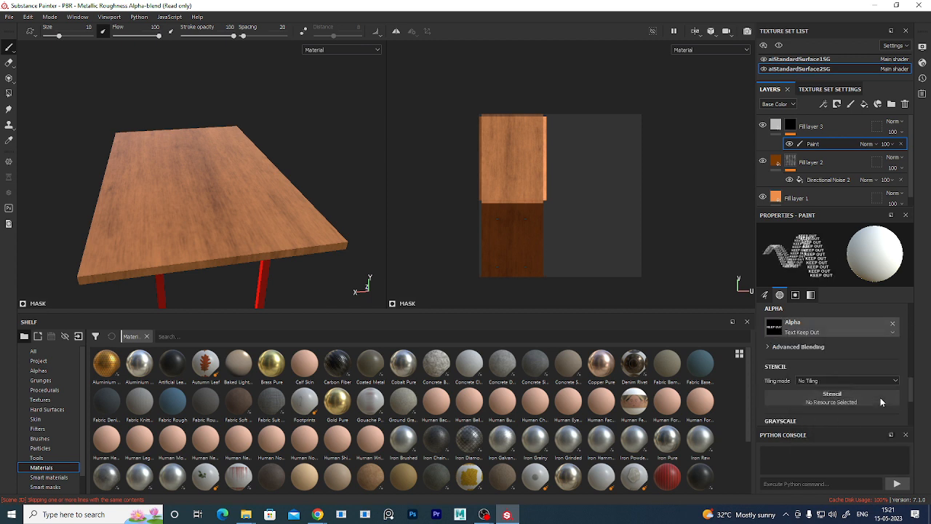
scroll(856, 385, "down", 2)
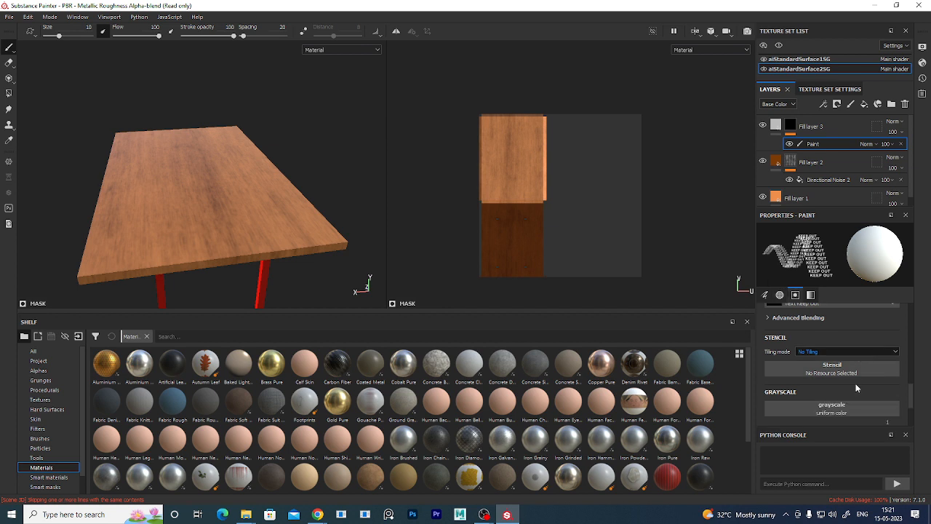
scroll(856, 387, "up", 1)
scroll(856, 387, "up", 1)
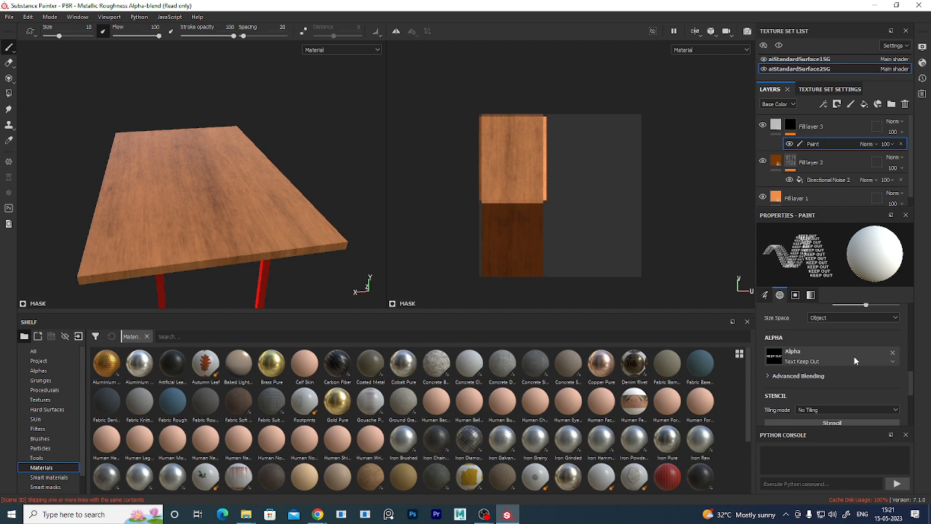
- Switch the brush alpha back to Font Black Ops One and set its text to SUBSTANCE CLASS
left_click(854, 361)
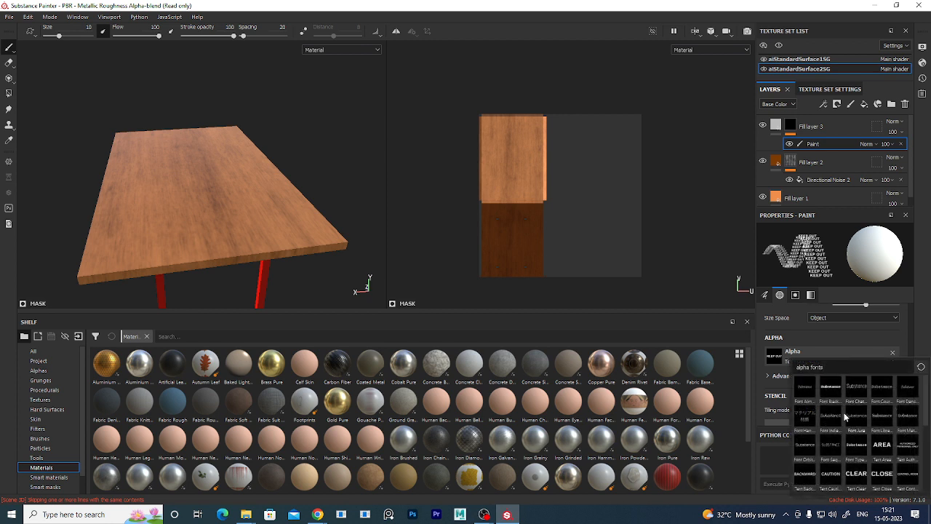
left_click(836, 391)
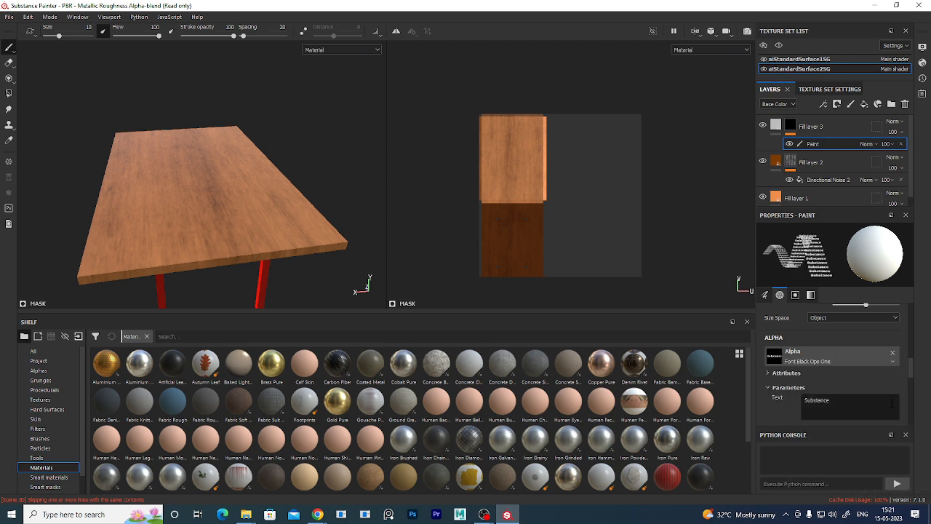
left_click_drag(881, 405, 730, 388)
type("SUBS")
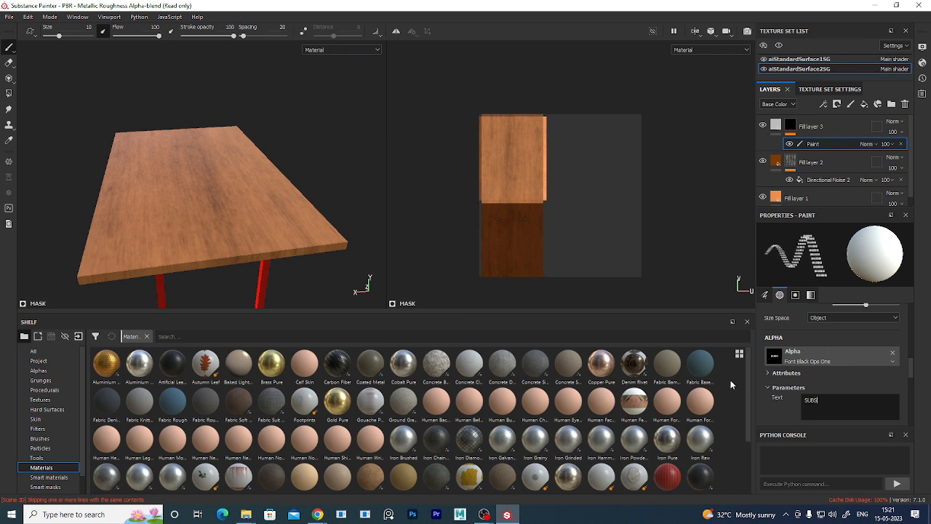
type("TANCE CLAS")
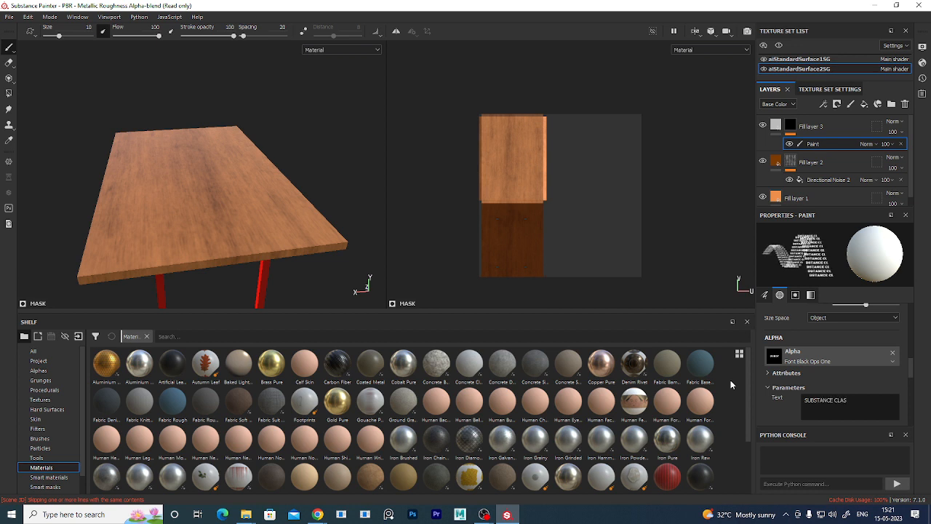
type("S")
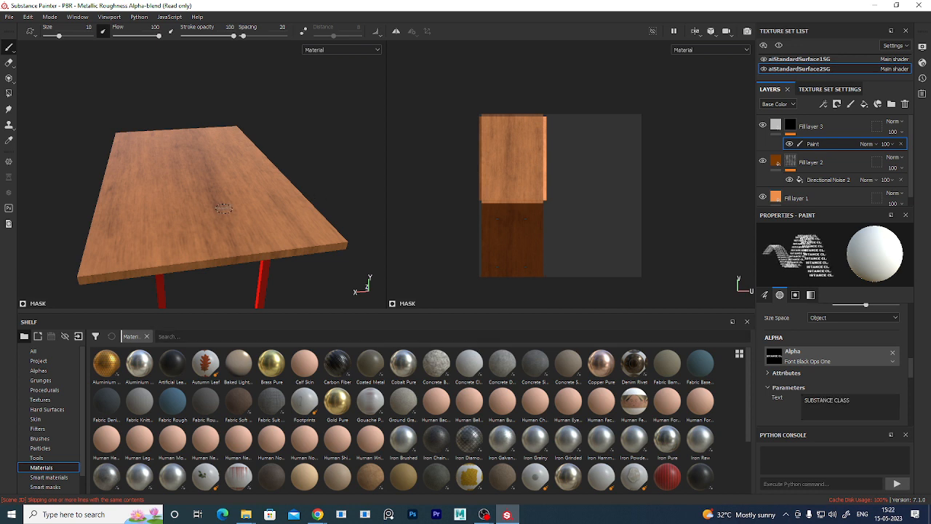
- Face the tabletop from above and enlarge the brush size to about 82.41
mouse_move(223, 208)
left_mouse_down("alt")
mouse_move(208, 233)
mouse_move(229, 185)
mouse_move(248, 211)
mouse_move(241, 205)
left_mouse_up("alt")
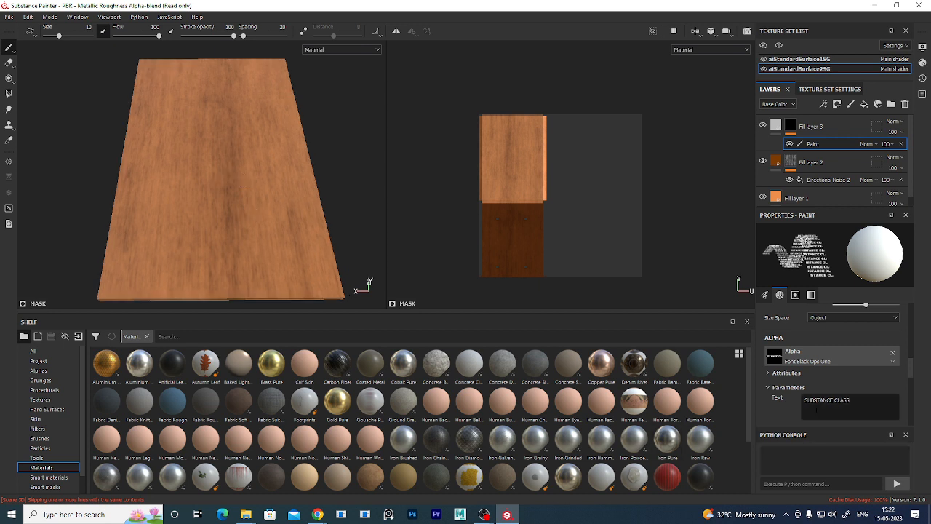
scroll(818, 392, "up", 10)
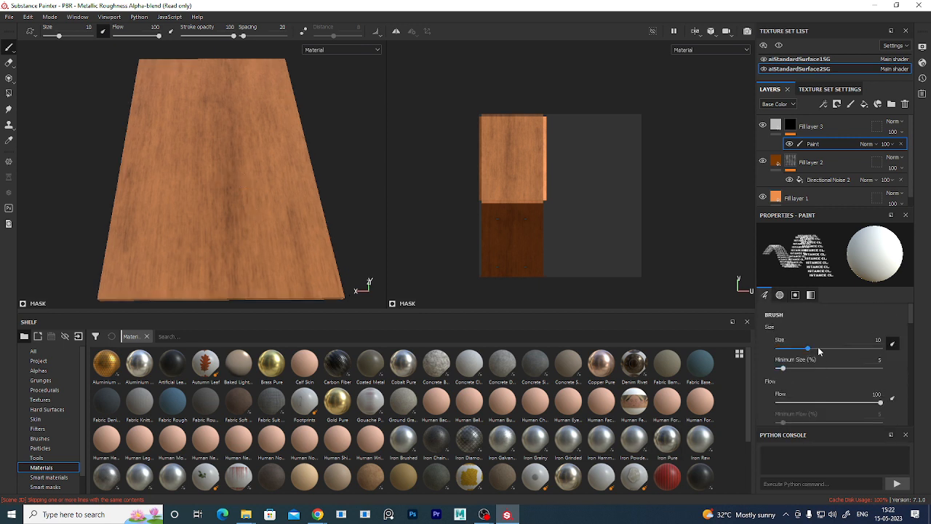
left_click_drag(817, 349, 871, 349)
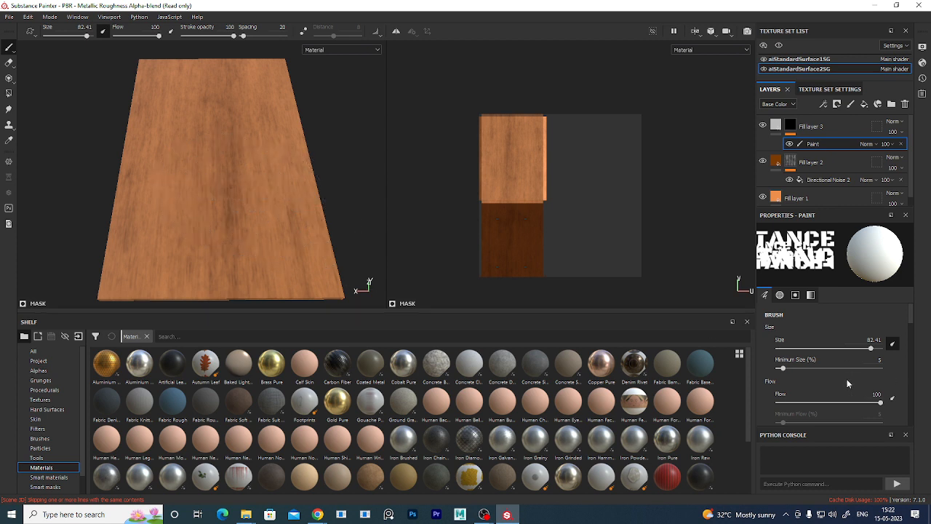
- Review the paint brush's alignment options and the font alpha's attributes and parameters
scroll(847, 379, "down", 6)
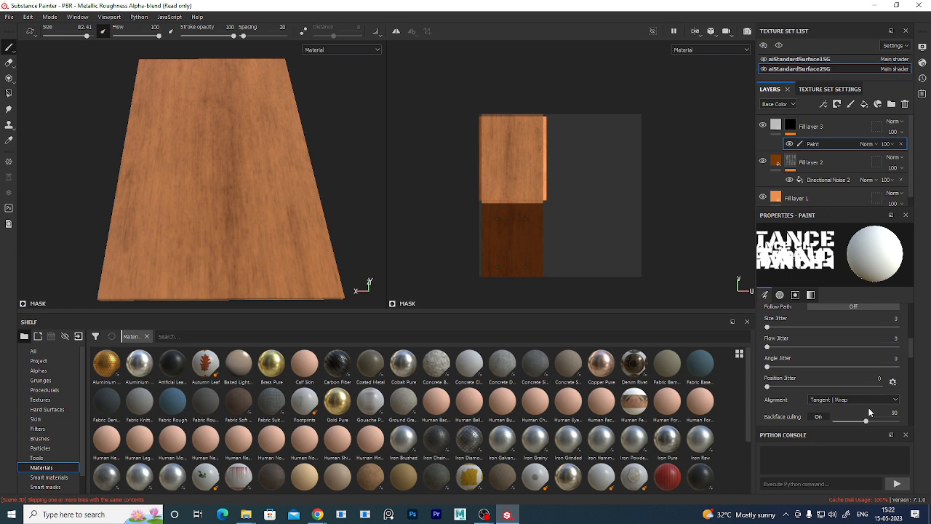
left_click(879, 400)
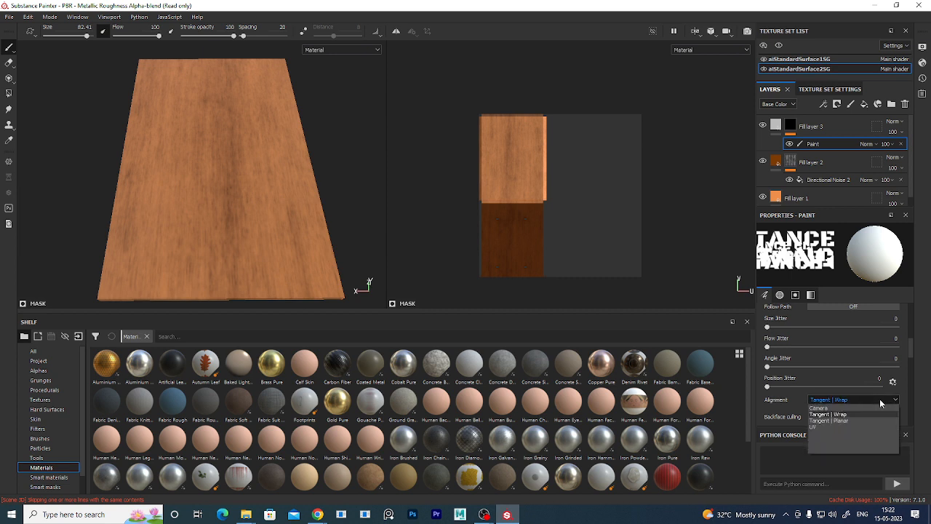
left_click(879, 399)
scroll(780, 387, "down", 3)
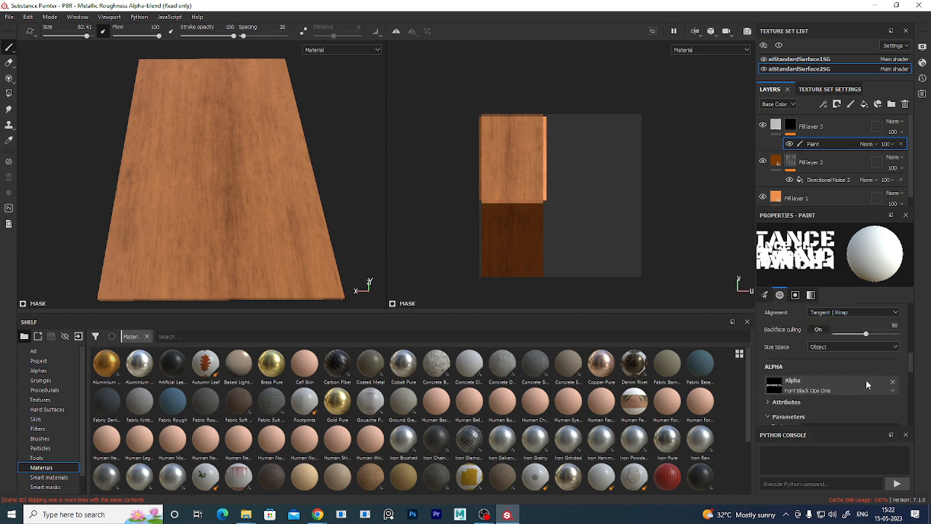
scroll(837, 382, "down", 2)
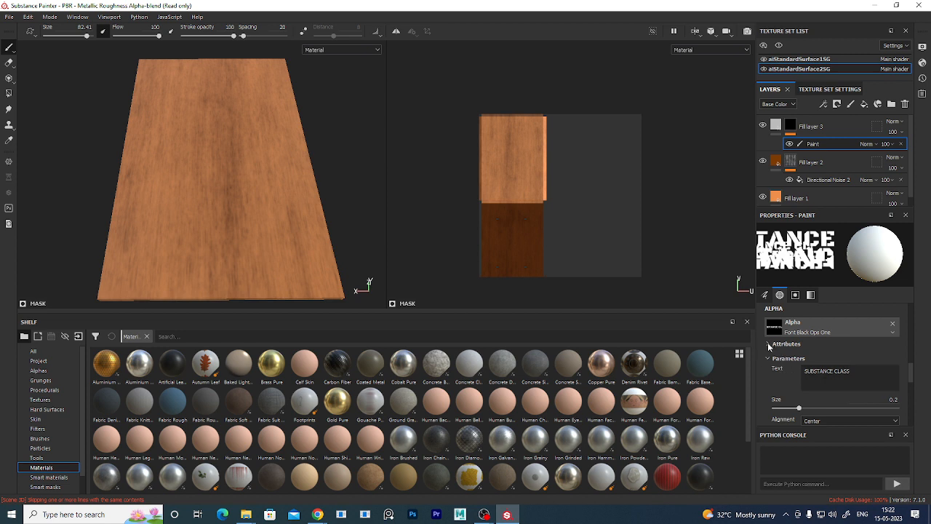
left_click(769, 346)
scroll(769, 346, "down", 2)
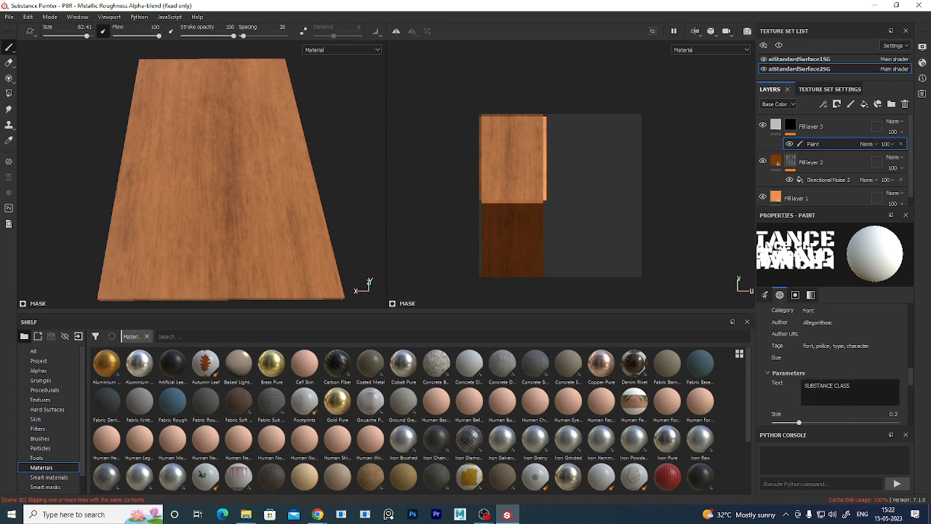
scroll(837, 385, "down", 2)
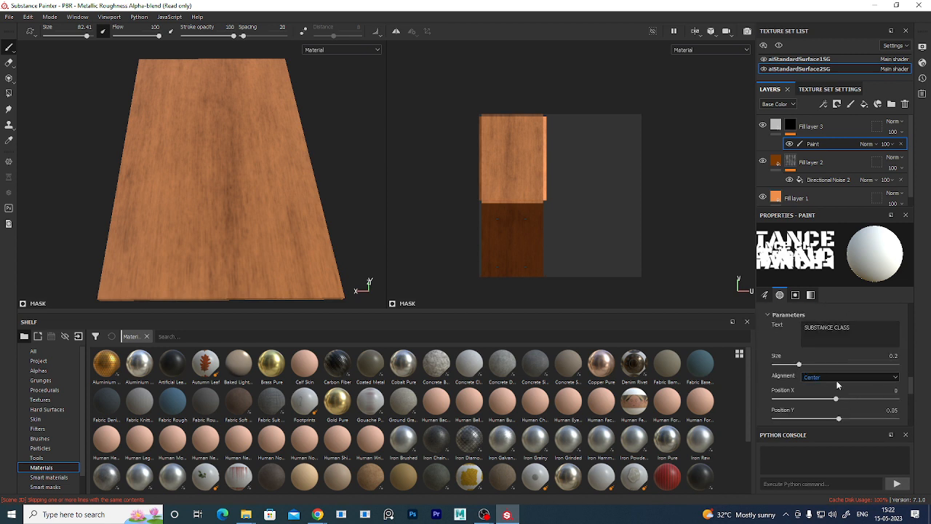
scroll(825, 403, "down", 2)
scroll(826, 403, "up", 2)
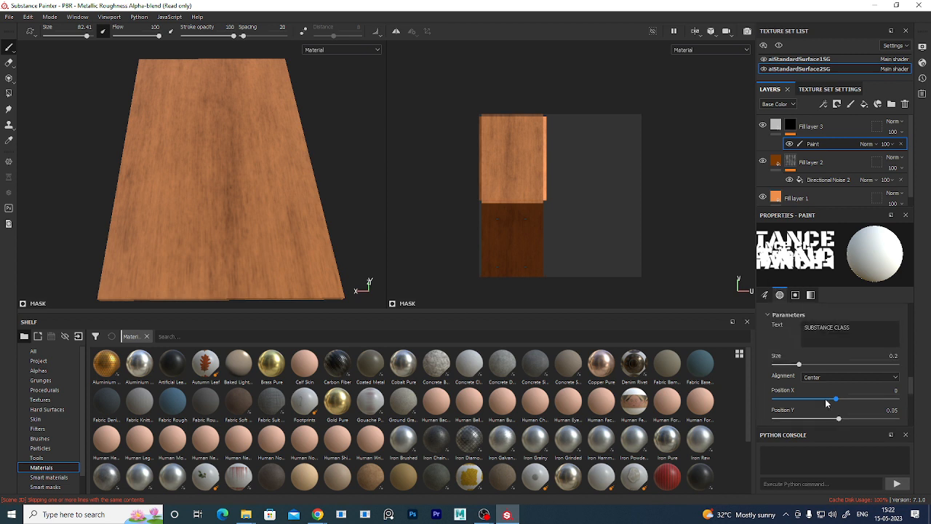
scroll(794, 371, "up", 1)
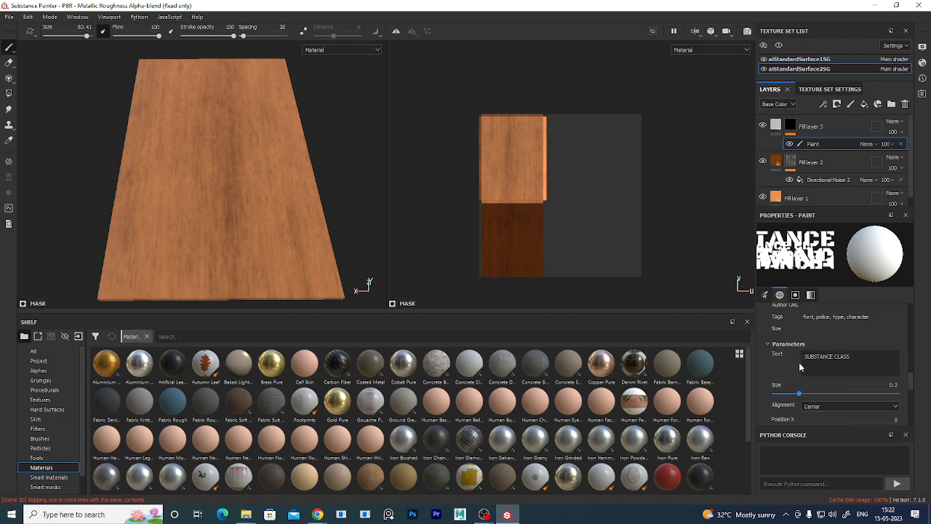
- Set the font alpha's text size to 0.11 and stamp SUBSTANCE CLASS across the middle of the tabletop
left_click(798, 395)
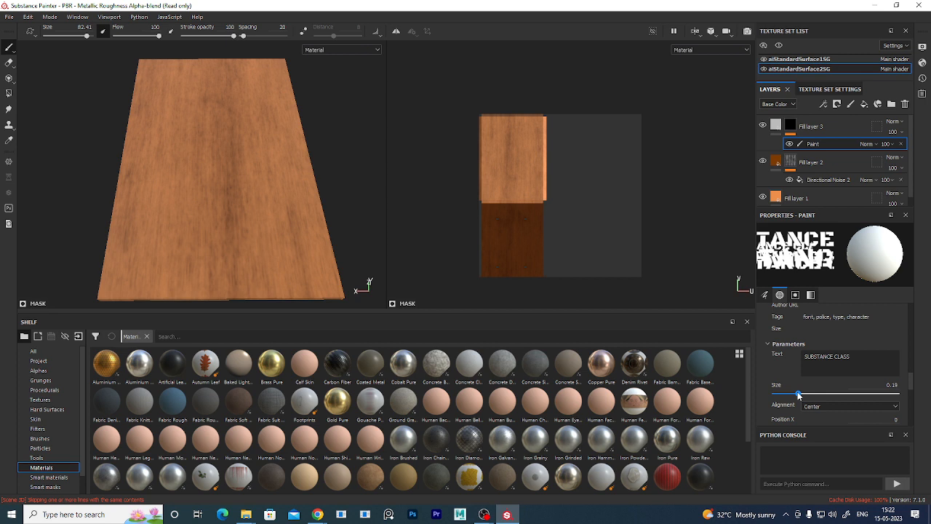
left_click_drag(798, 394, 788, 396)
left_click(840, 404)
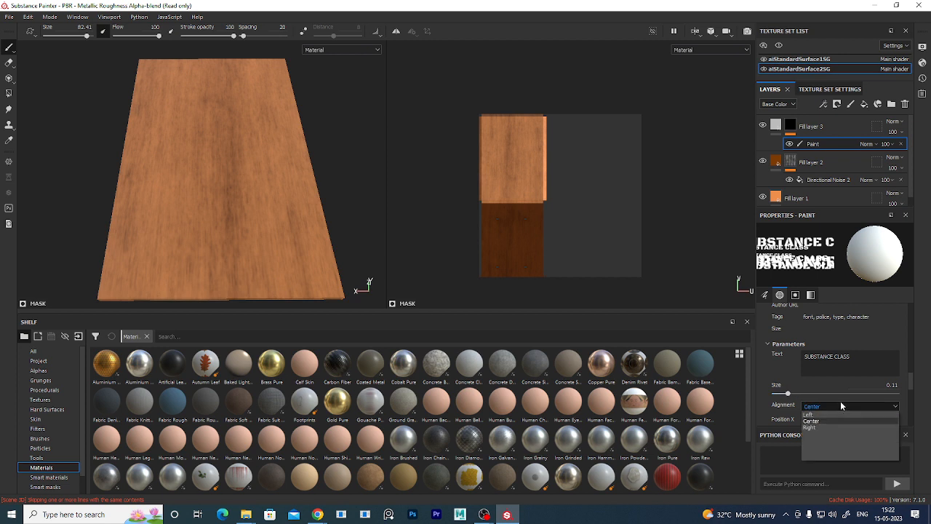
left_click(840, 405)
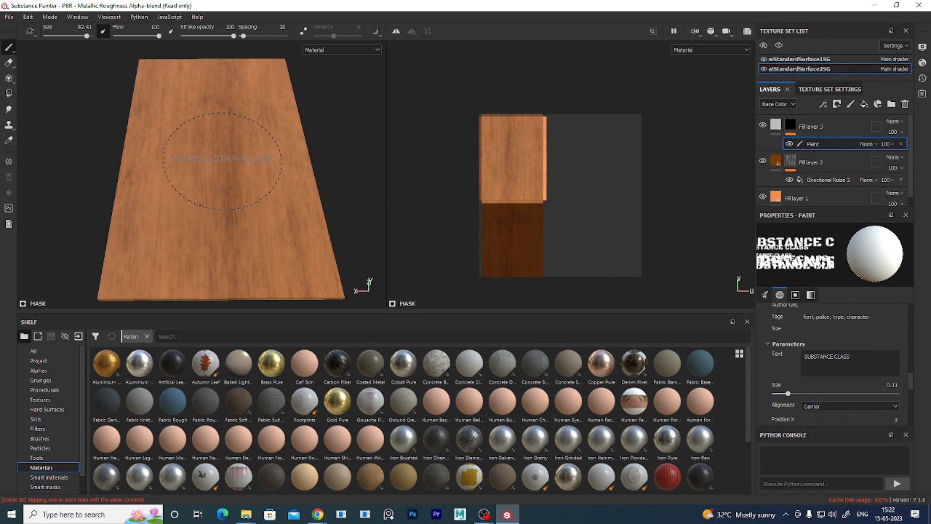
left_click(223, 161)
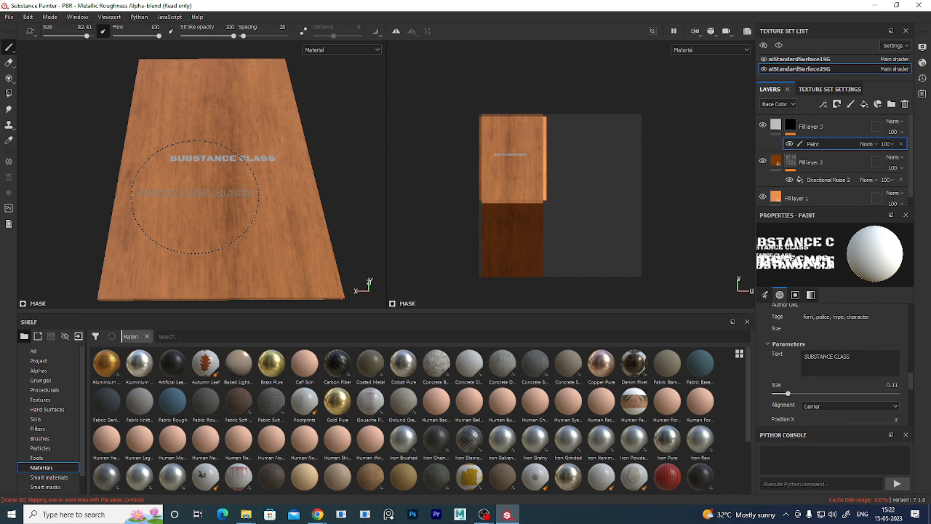
- Examine the stamped tabletop and check the brush's alpha, stencil and grayscale settings
mouse_move(280, 182)
left_mouse_down("alt")
mouse_move(291, 208)
mouse_move(320, 225)
mouse_move(308, 201)
mouse_move(303, 210)
mouse_move(349, 167)
mouse_move(326, 186)
mouse_move(201, 233)
mouse_move(287, 207)
mouse_move(293, 215)
left_mouse_up("alt")
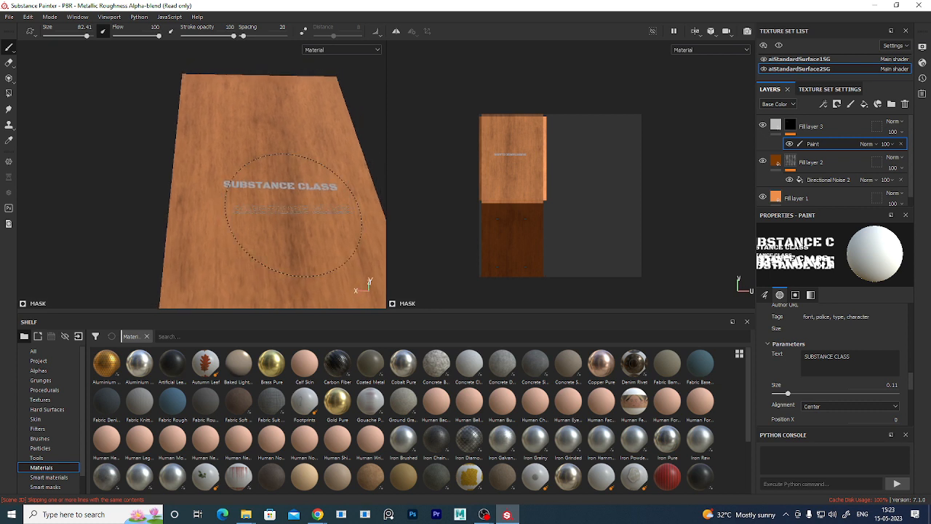
scroll(873, 404, "down", 5)
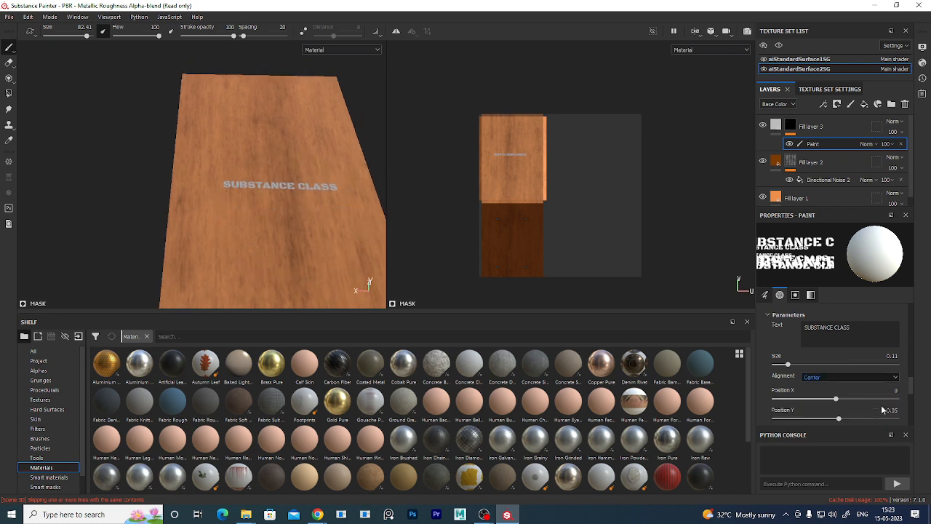
scroll(858, 411, "down", 3)
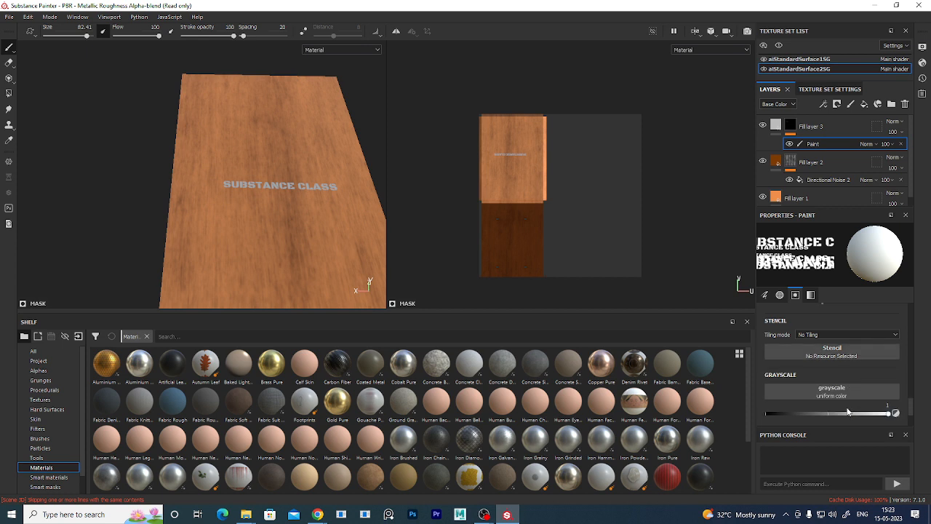
scroll(848, 411, "up", 4)
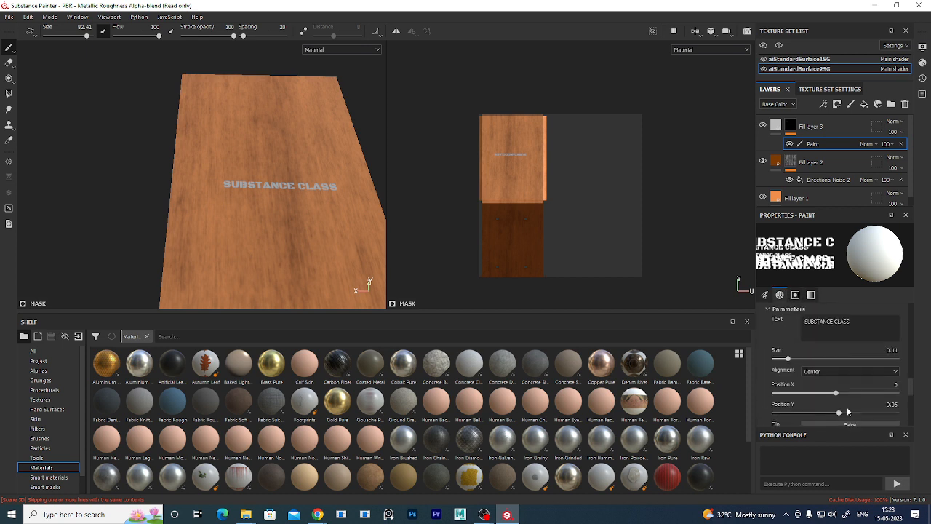
scroll(844, 399, "down", 4)
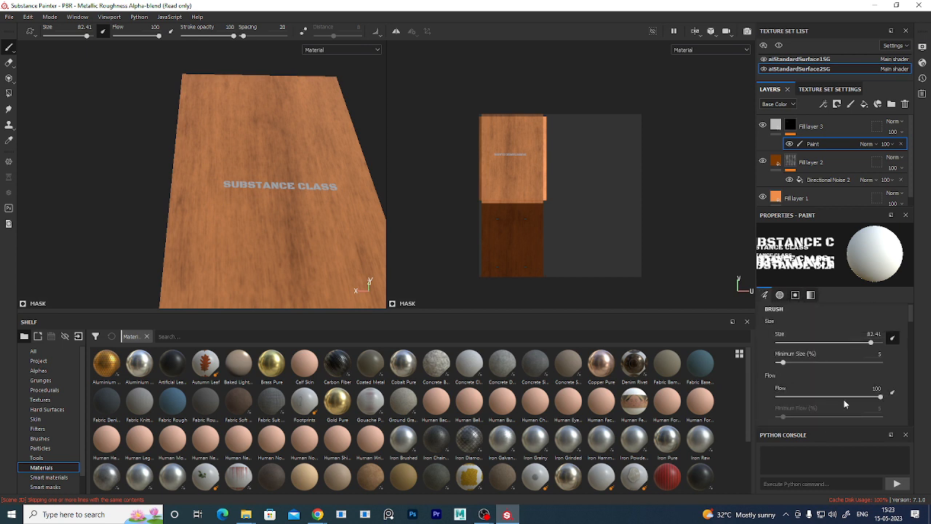
scroll(819, 390, "down", 2)
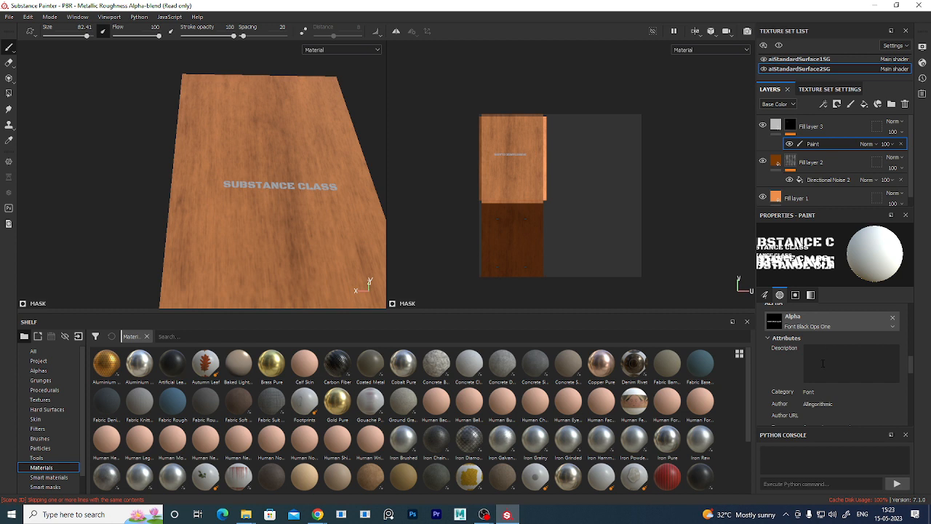
scroll(815, 396, "down", 3)
scroll(828, 406, "up", 5)
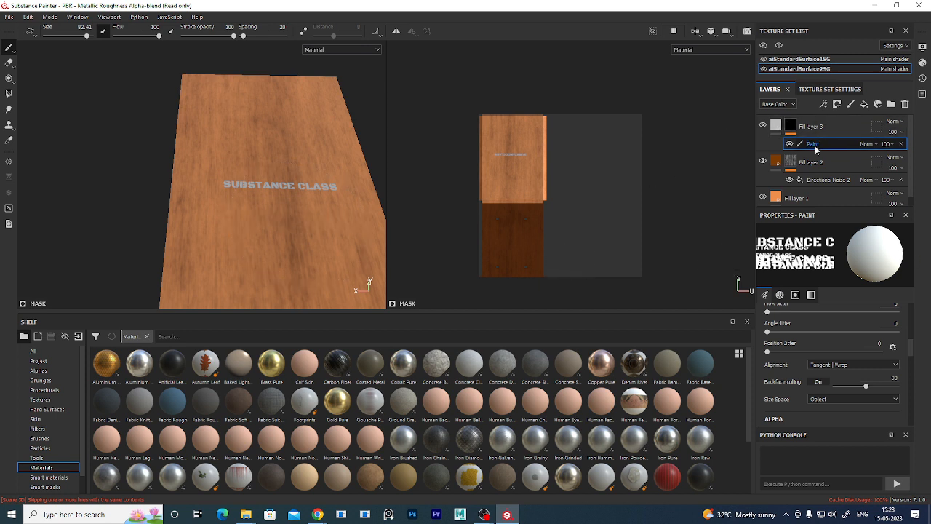
- Disable the height, rough, metal, nrm, op and emiss channels on Fill layer 3, leaving only color active
mouse_move(296, 254)
left_mouse_down("alt")
mouse_move(322, 268)
mouse_move(304, 276)
mouse_move(370, 279)
mouse_move(268, 188)
mouse_move(264, 210)
mouse_move(281, 217)
left_mouse_up("alt")
scroll(268, 188, "up", 3)
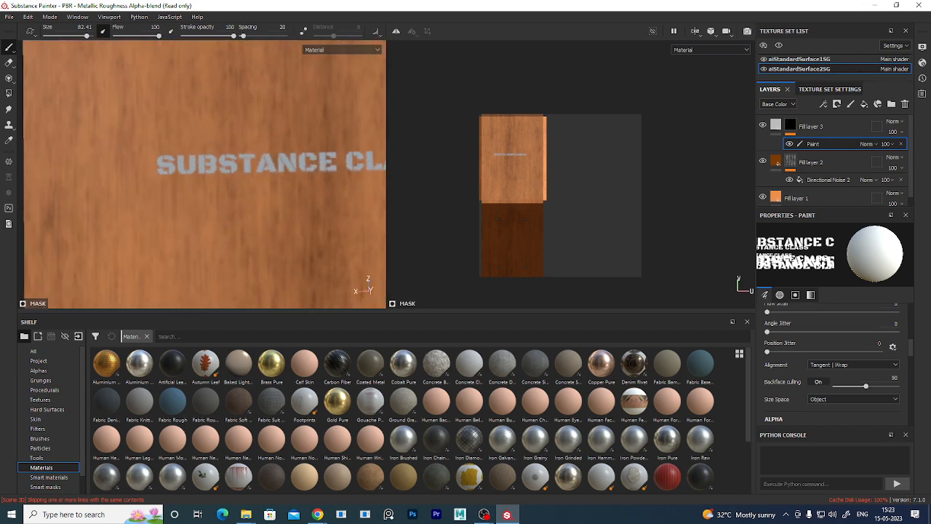
scroll(280, 188, "down", 1)
scroll(280, 188, "up", 4)
middle_click_drag(280, 187, 276, 215, "alt")
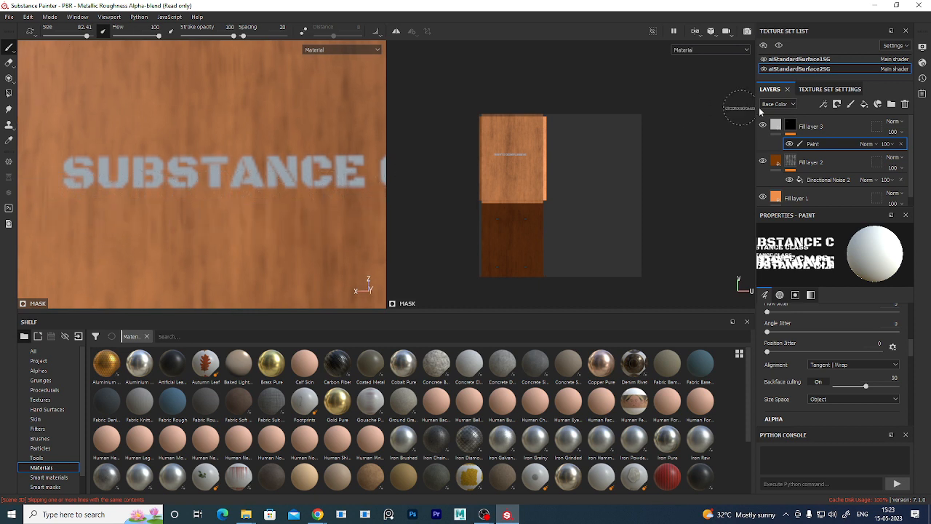
left_click(776, 125)
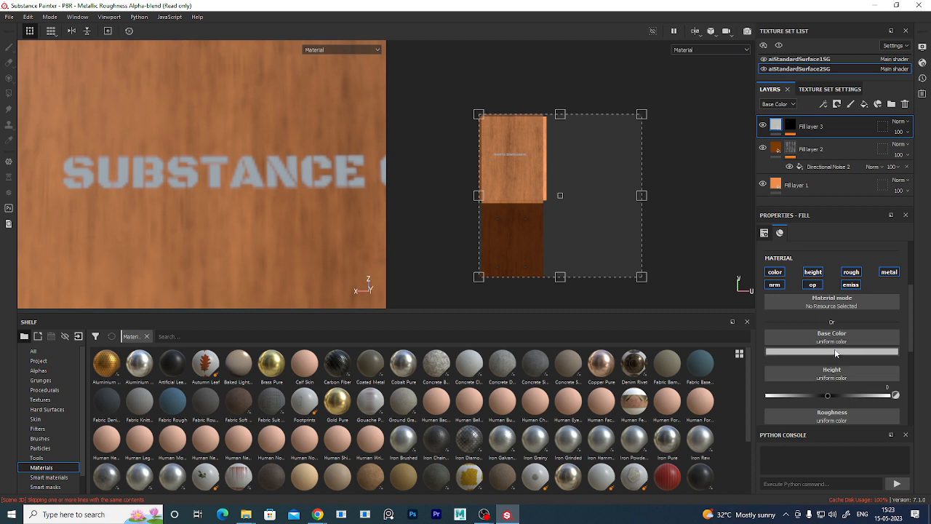
scroll(803, 367, "up", 4)
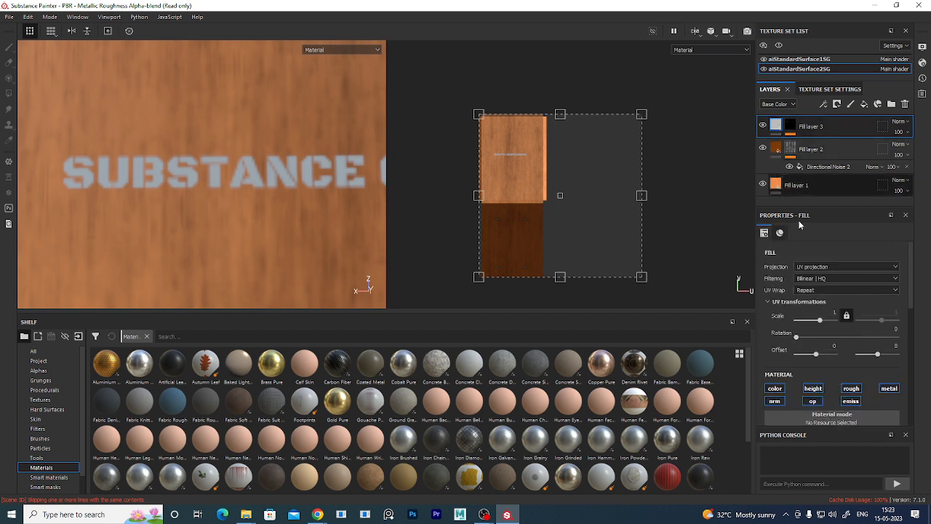
left_click(888, 388)
left_click(851, 388)
left_click(813, 388)
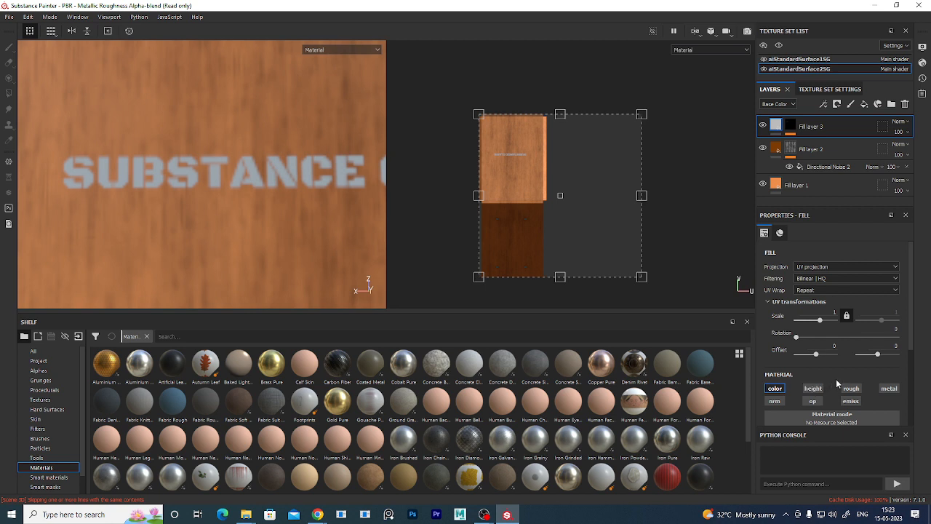
- Set Fill layer 3's base color to dark red with RGB 0.432, 0, 0
scroll(836, 378, "down", 3)
left_click(829, 381)
left_click_drag(836, 423, 892, 498)
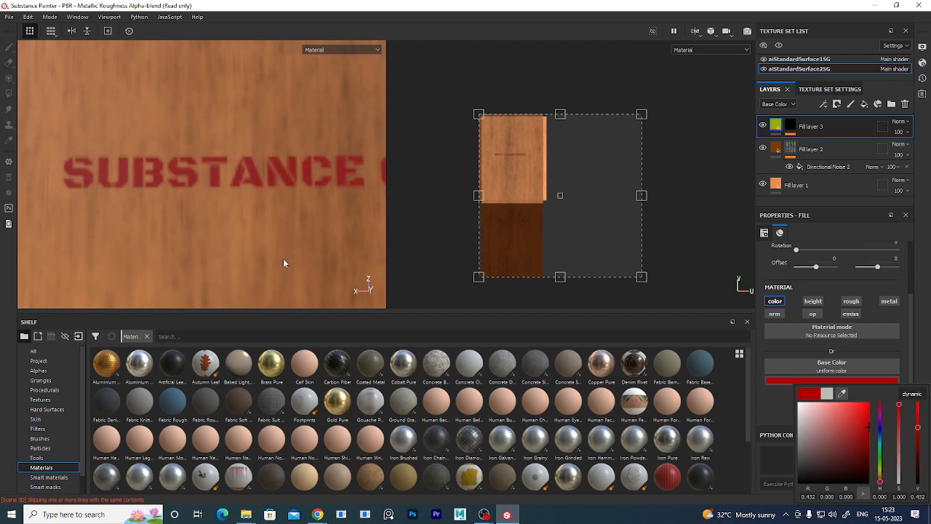
right_click(279, 221)
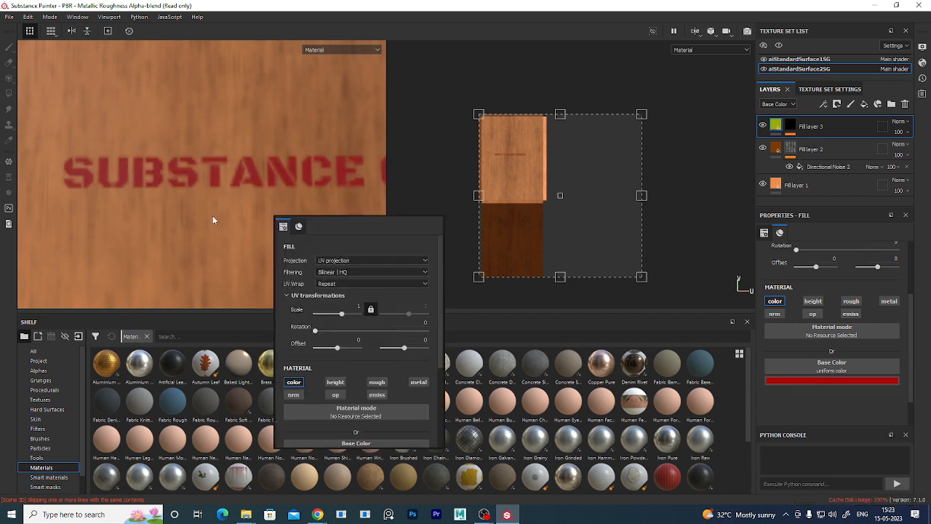
right_click(212, 216)
left_click(181, 190)
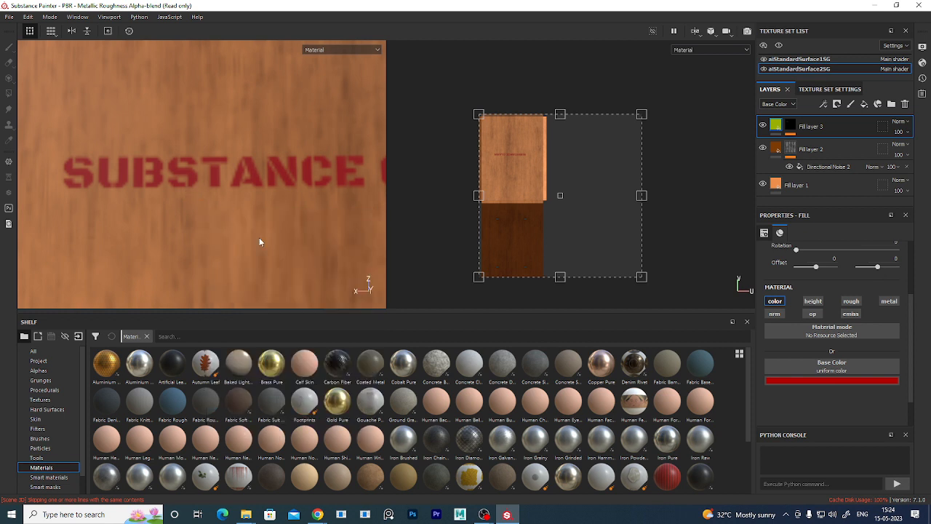
- Inspect the red SUBSTANCE CLASS text on the tabletop from several distances and angles
middle_click_drag(259, 237, 256, 194, "alt")
scroll(256, 194, "up", 2)
scroll(257, 191, "down", 6)
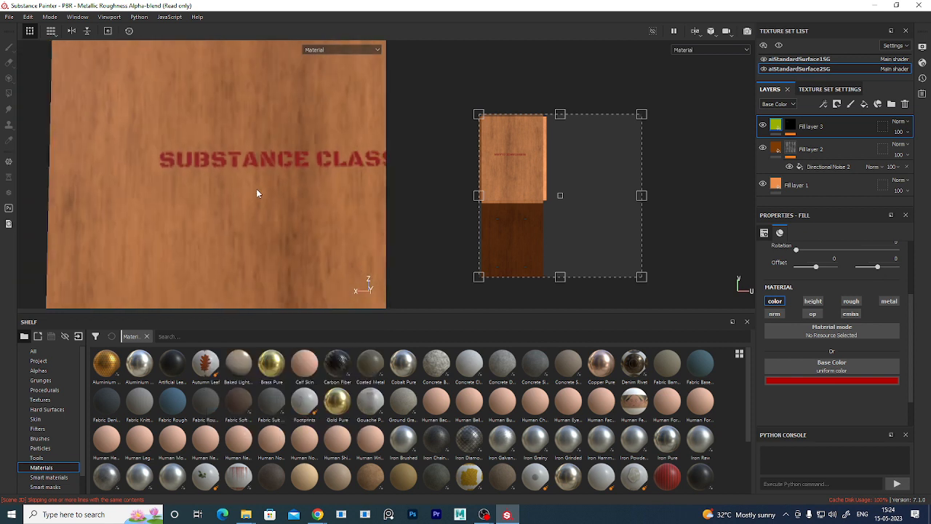
left_click_drag(257, 189, 265, 217, "alt")
scroll(266, 204, "up", 5)
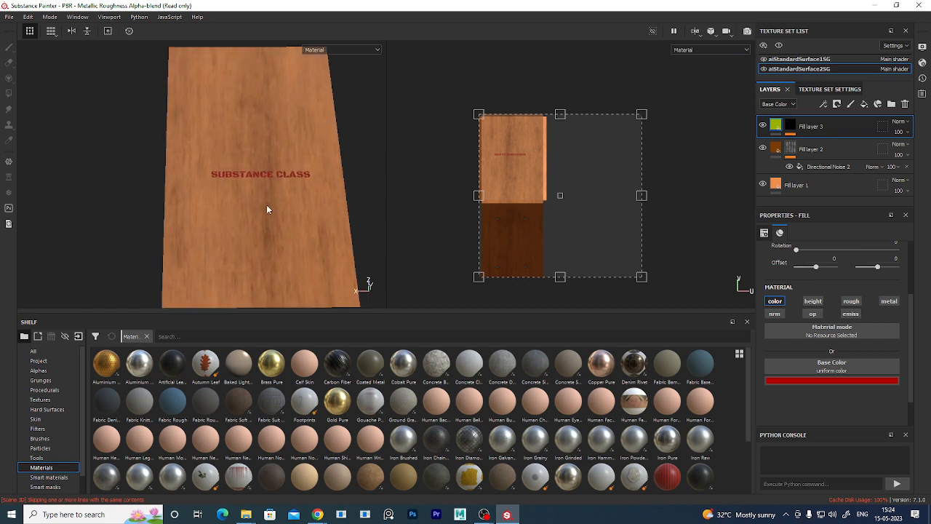
left_click_drag(268, 176, 262, 229, "alt")
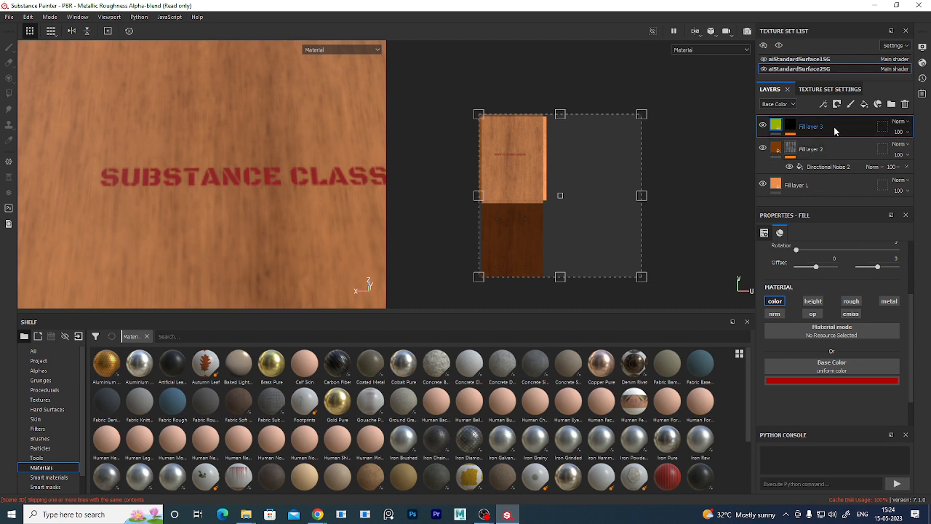
scroll(810, 384, "down", 1)
scroll(818, 339, "up", 3)
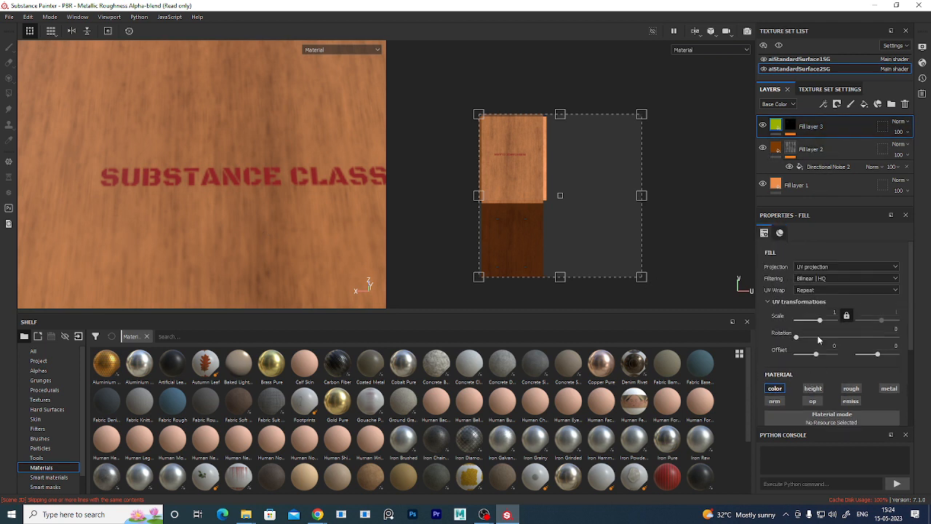
- Try adding another fill layer above Fill layer 3, and undo the addition
left_click(790, 128)
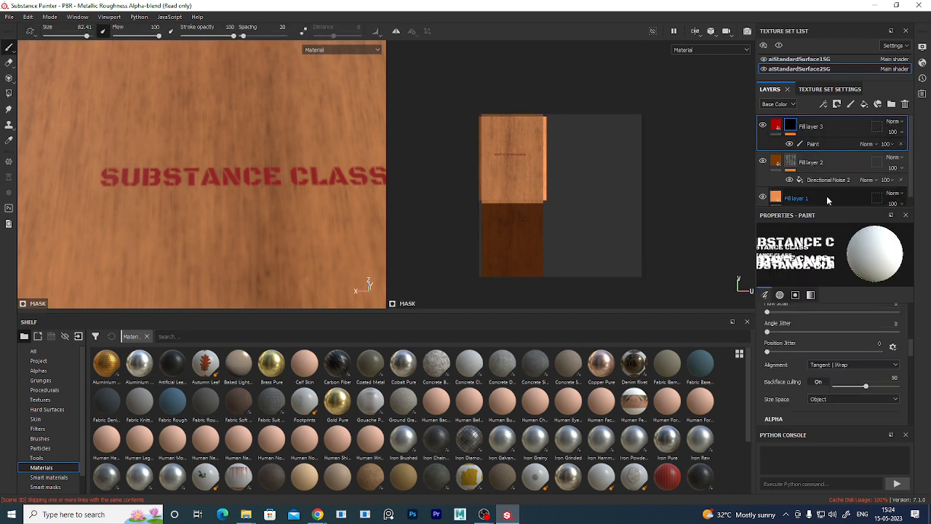
left_click(829, 145)
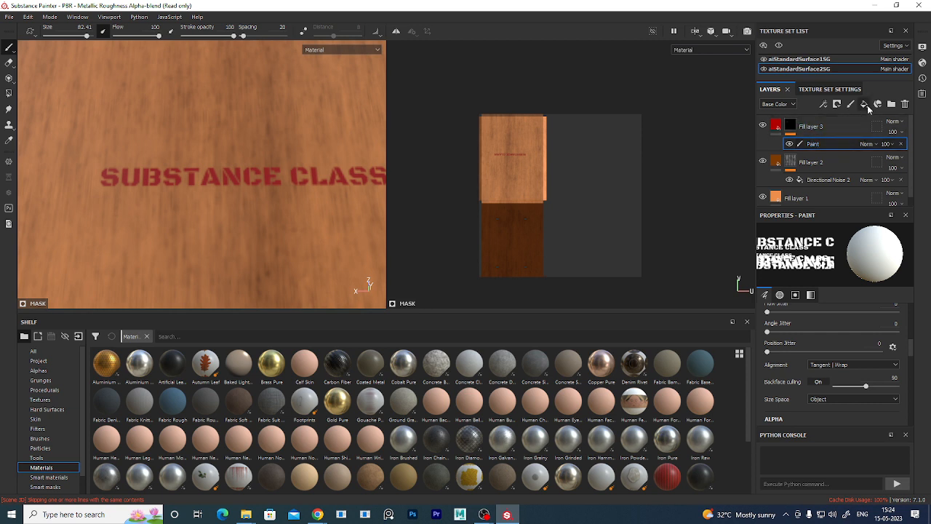
left_click(867, 107)
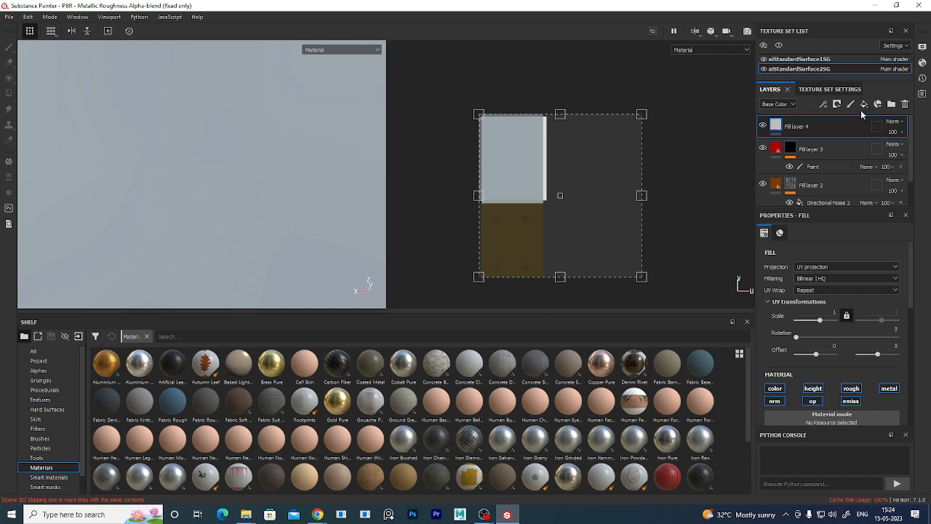
key("ctrl+z")
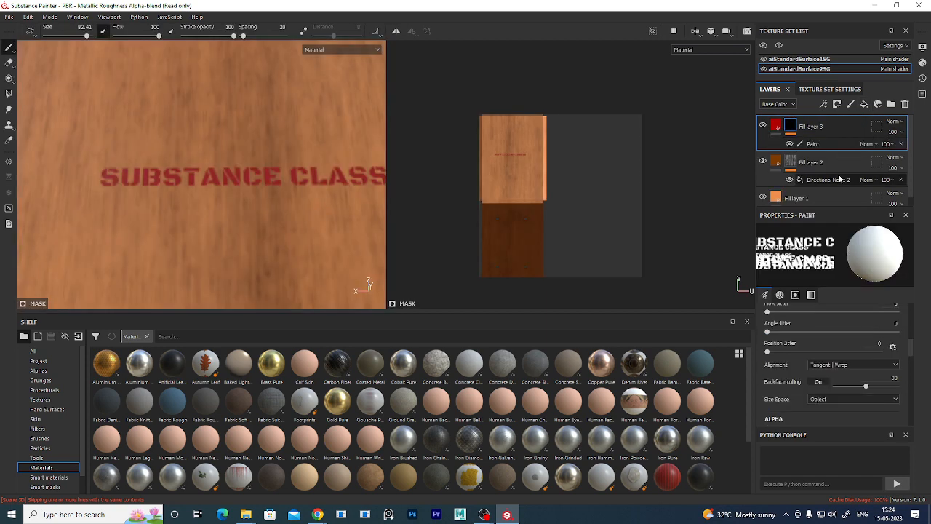
- Add a fill effect to the mask of Fill layer 3 and select it for editing
right_click(807, 128)
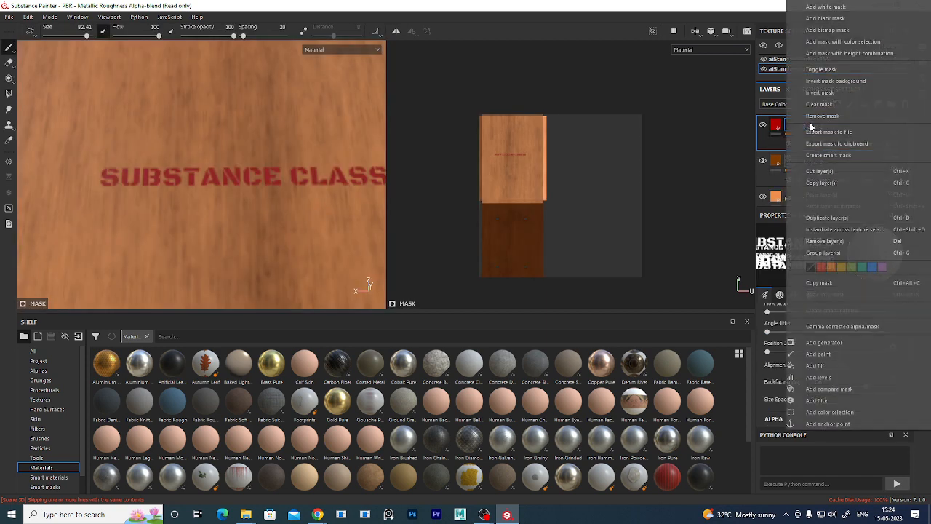
left_click(847, 364)
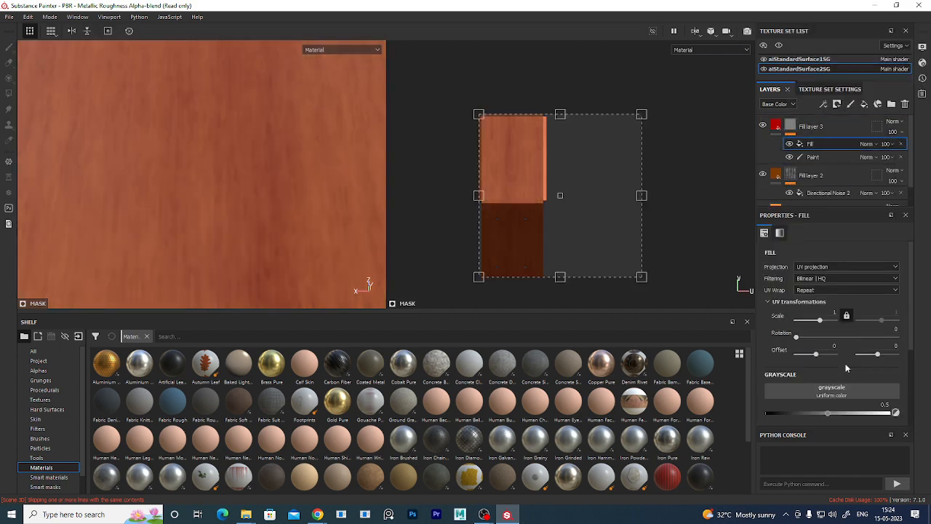
left_click(815, 144)
- Search the grayscale resources of the mask's fill effect for "procedural, grung"
scroll(850, 407, "down", 3)
left_click(854, 301)
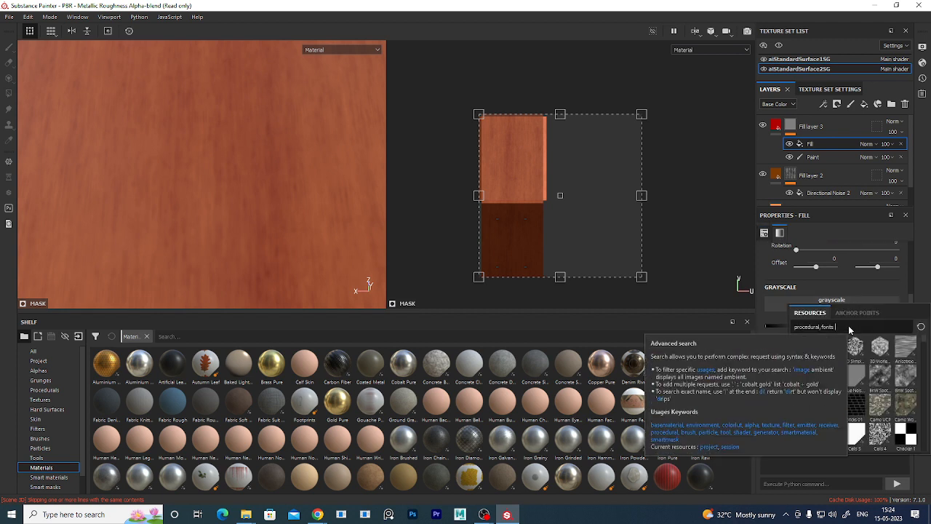
key("BackSpace")
key("BackSpace")
key("BackSpace")
key("BackSpace")
type("grunge")
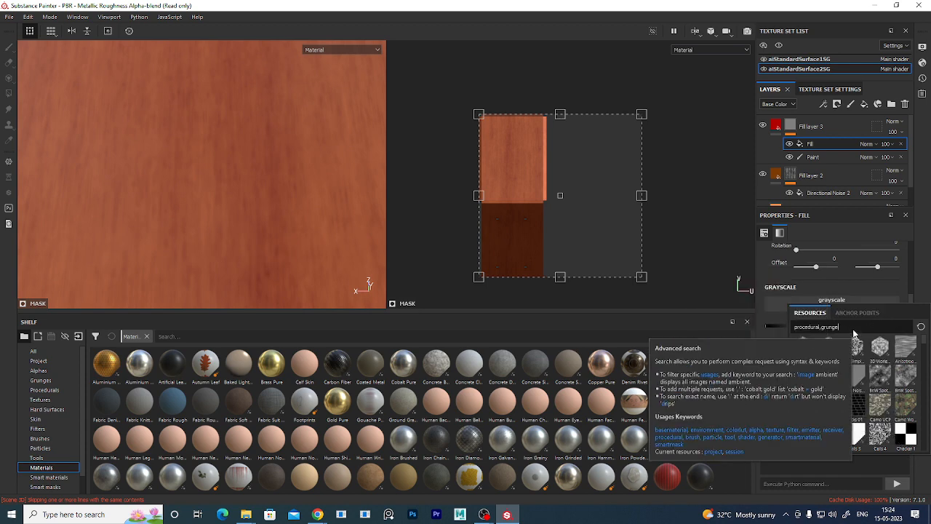
key("BackSpace")
key("BackSpace")
key("BackSpace")
key("BackSpace")
key("BackSpace")
key("BackSpace")
type("grung")
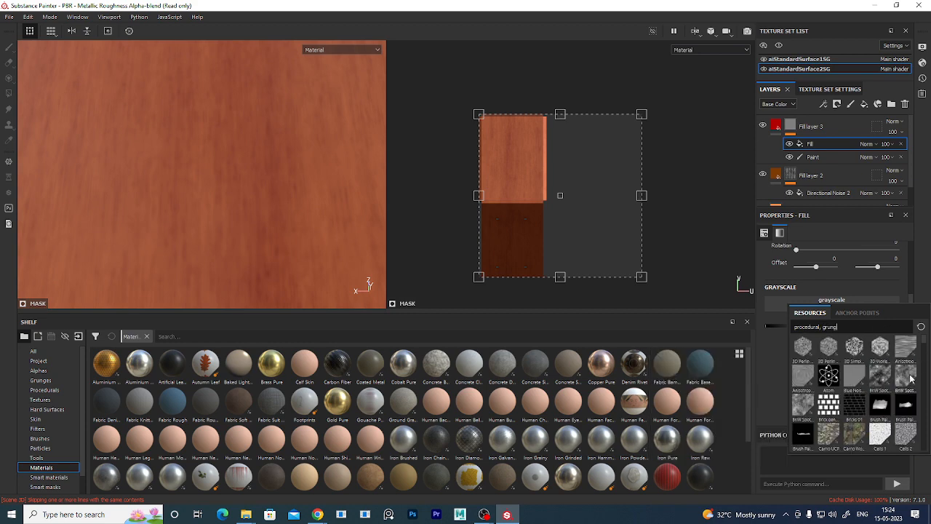
- Apply Grunge Map 005 as the grayscale texture of the mask's fill effect
scroll(910, 378, "down", 4)
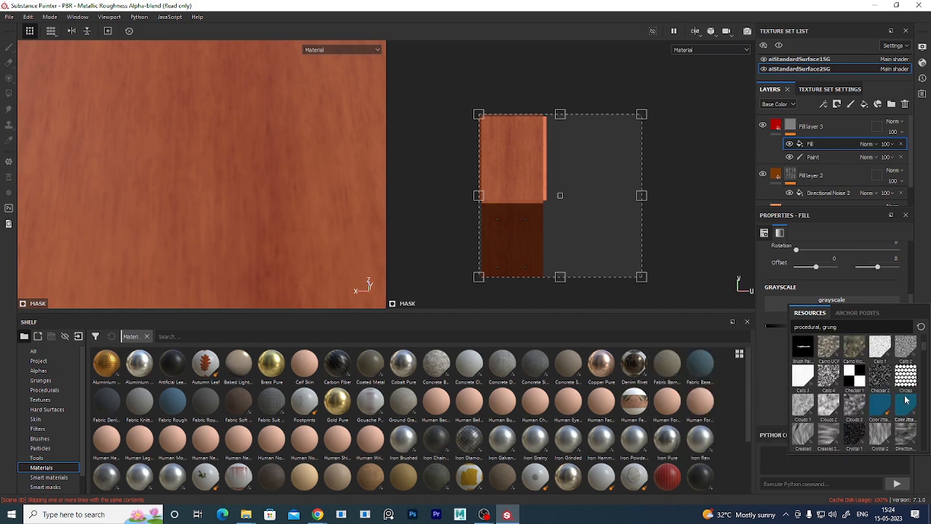
scroll(895, 420, "down", 3)
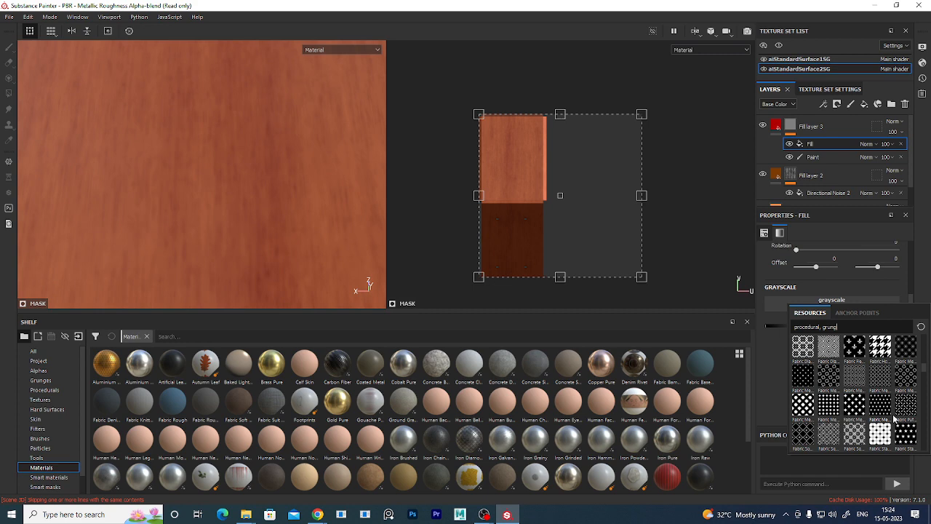
scroll(895, 419, "up", 3)
scroll(895, 420, "down", 5)
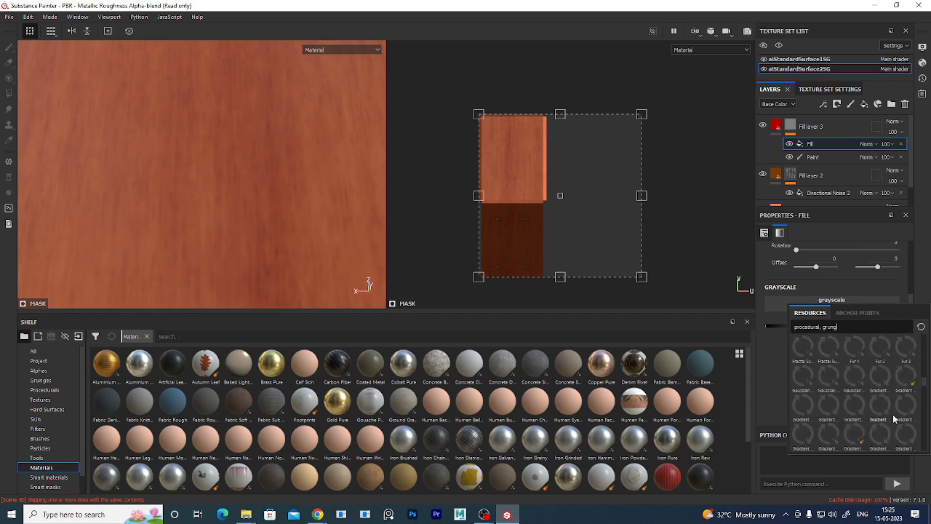
scroll(893, 419, "down", 3)
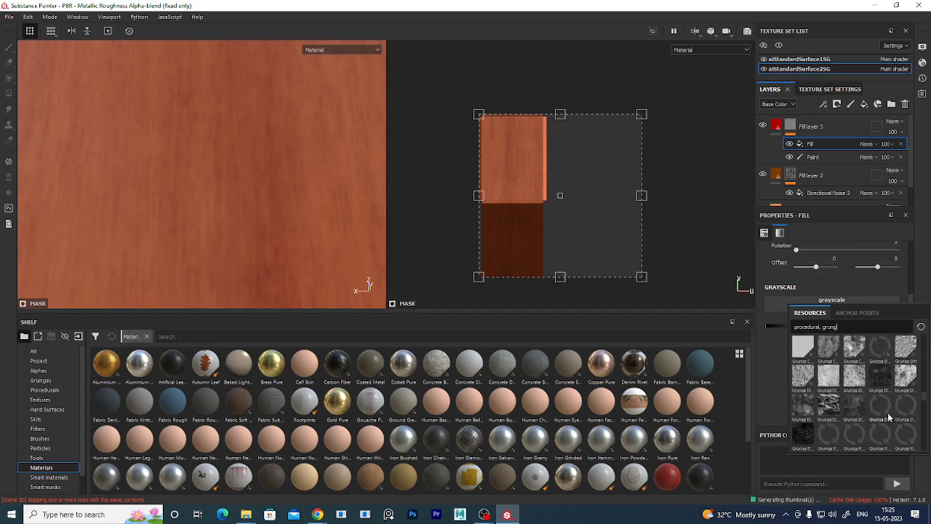
scroll(889, 417, "down", 3)
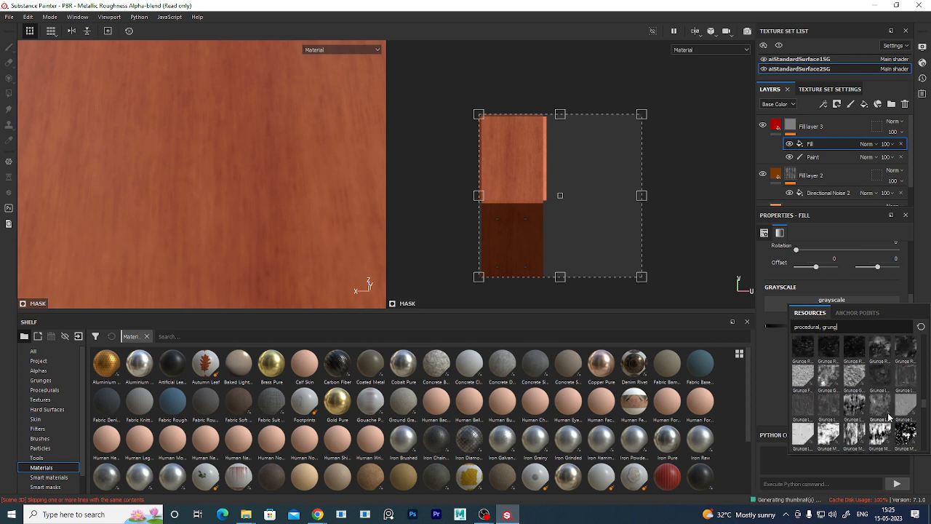
scroll(889, 417, "down", 3)
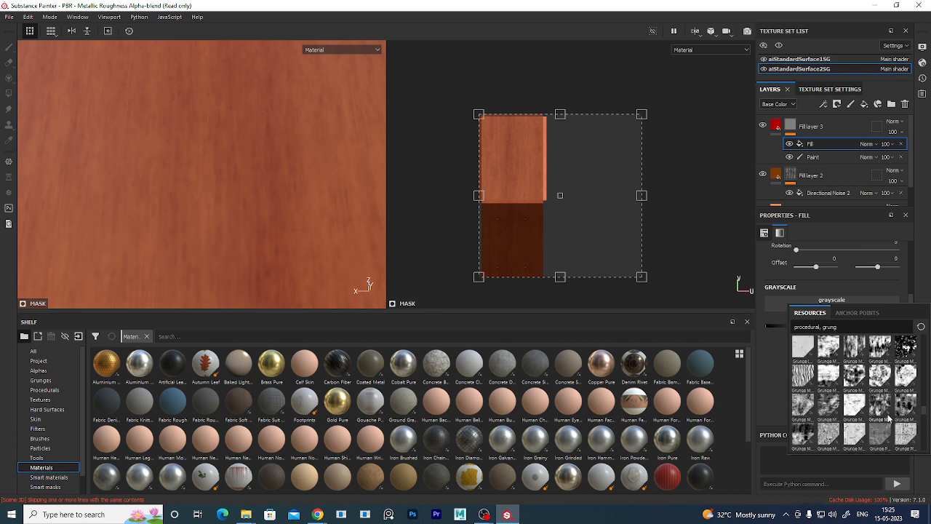
left_click(805, 377)
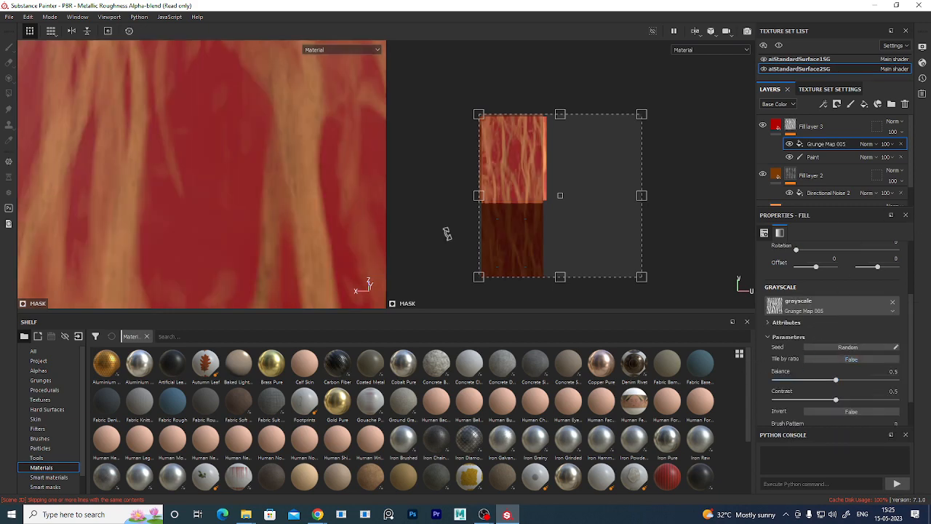
- Set the blend mode of the Grunge Map 005 effect to Subtract and check the SUBSTANCE CLASS text on the tabletop
scroll(268, 211, "down", 3)
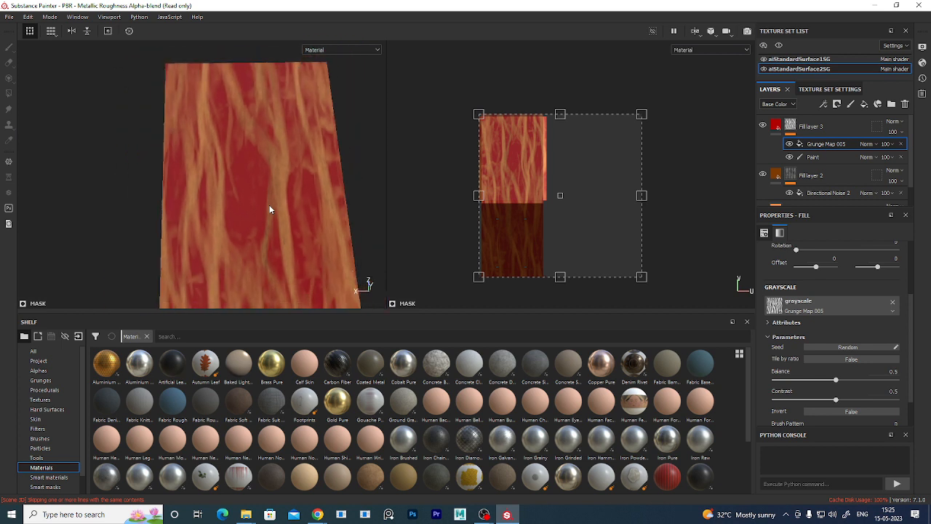
left_click(877, 144)
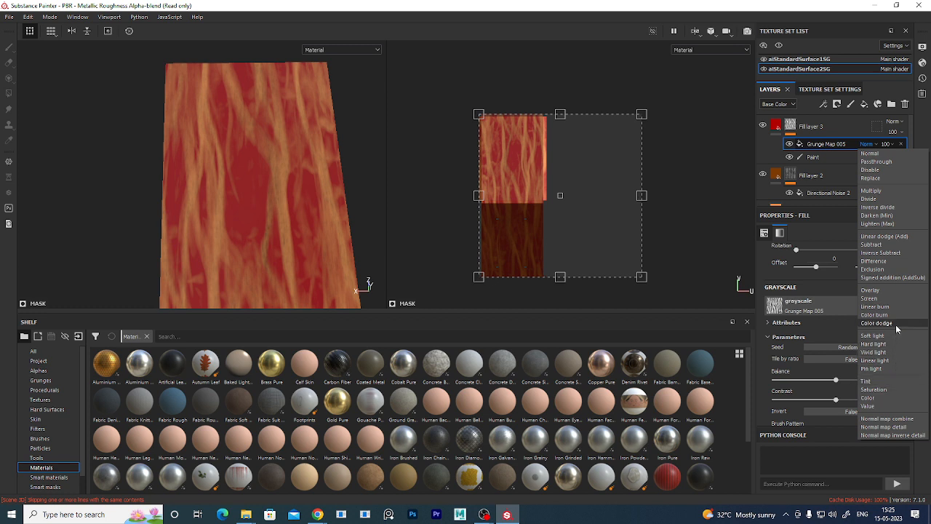
left_click(893, 246)
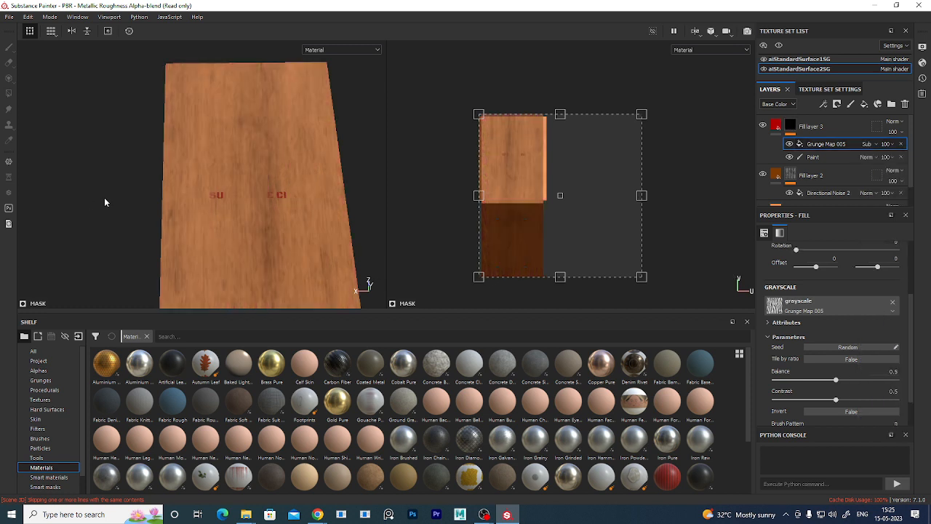
mouse_move(235, 216)
left_mouse_down("alt")
mouse_move(295, 183)
mouse_move(301, 143)
mouse_move(259, 136)
mouse_move(226, 192)
mouse_move(235, 201)
left_mouse_up("alt")
scroll(235, 201, "down", 2)
scroll(241, 203, "up", 4)
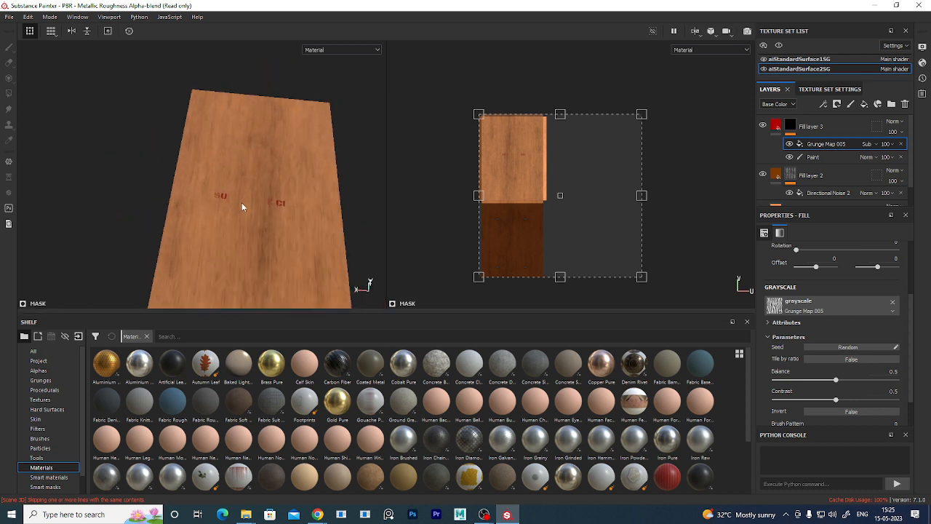
left_click_drag(243, 234, 266, 235, "alt")
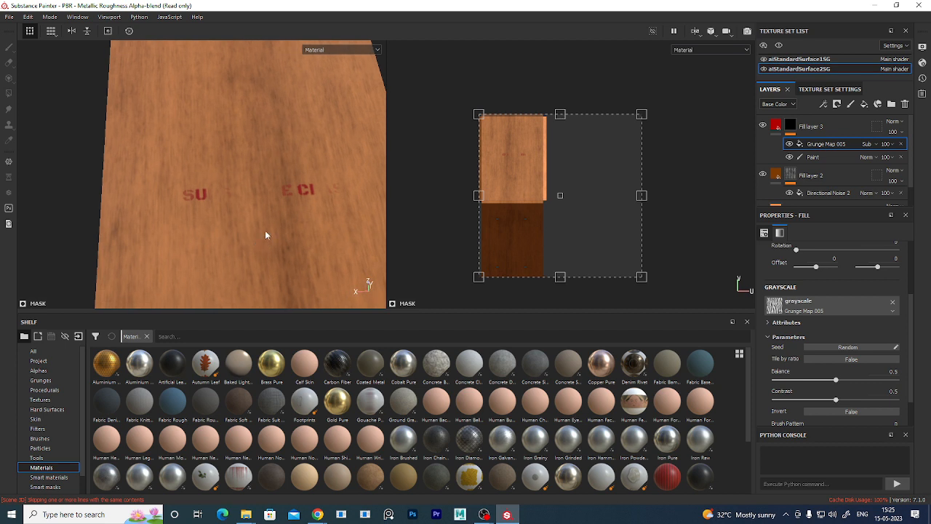
middle_click_drag(266, 233, 260, 232, "alt")
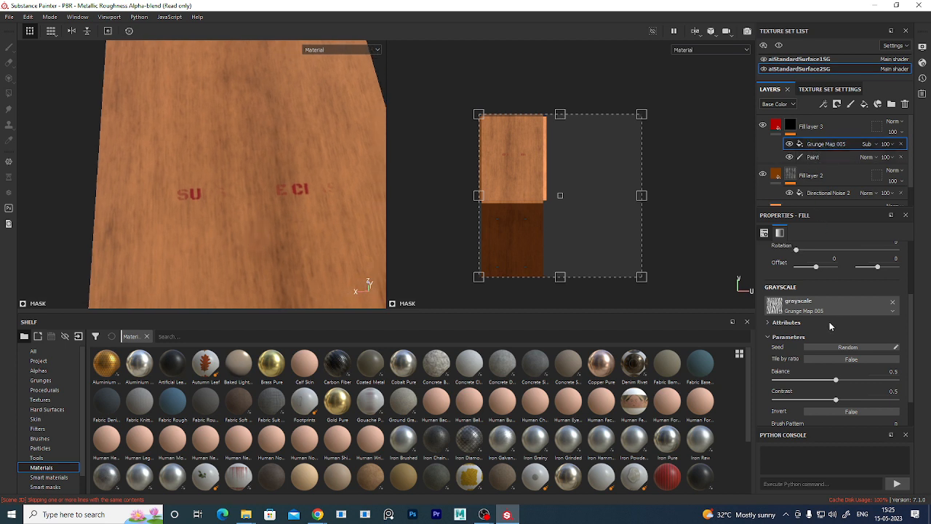
- Set the Grunge Map 005 effect's UV rotation to 34.95 and its horizontal offset to -0.09
scroll(829, 326, "up", 3)
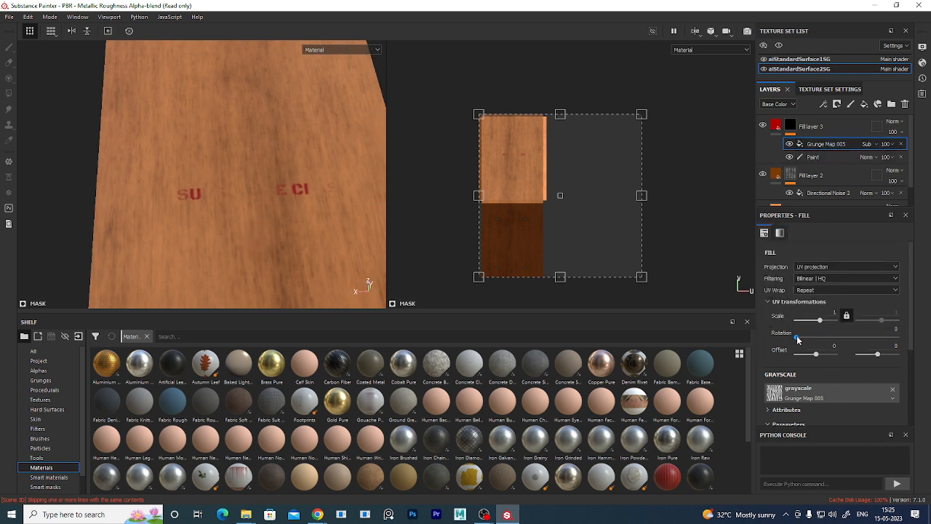
left_click_drag(798, 339, 813, 357)
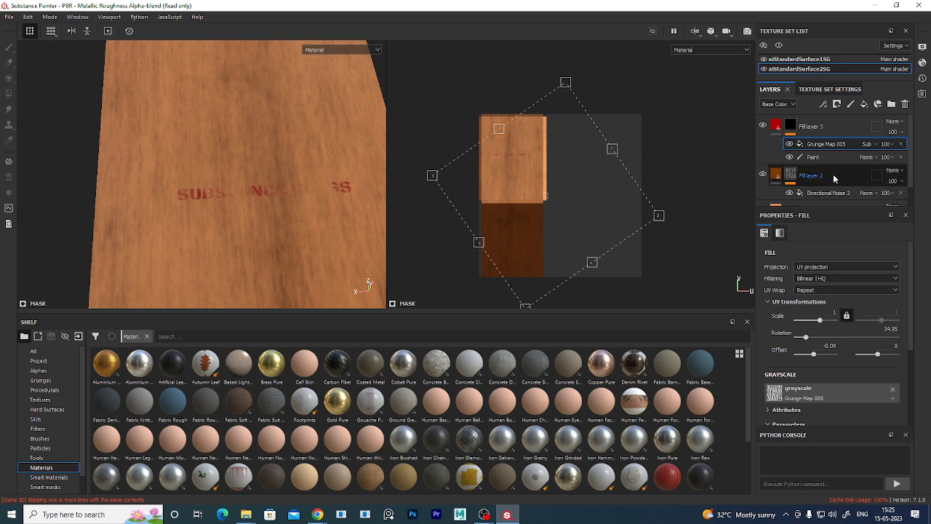
- Try Camo Woodland, Cells 2 and 3D Simplex Noise as the grayscale texture of the mask's fill effect
left_click(835, 391)
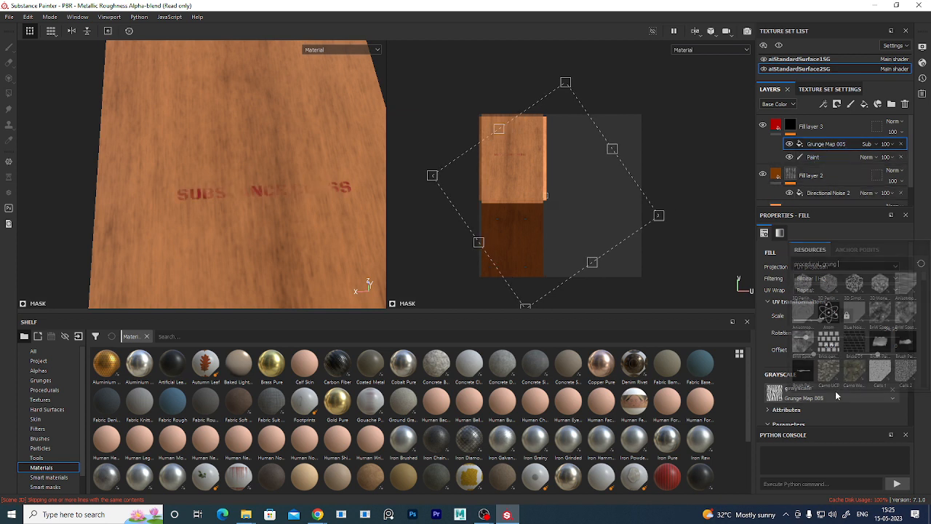
left_click(851, 373)
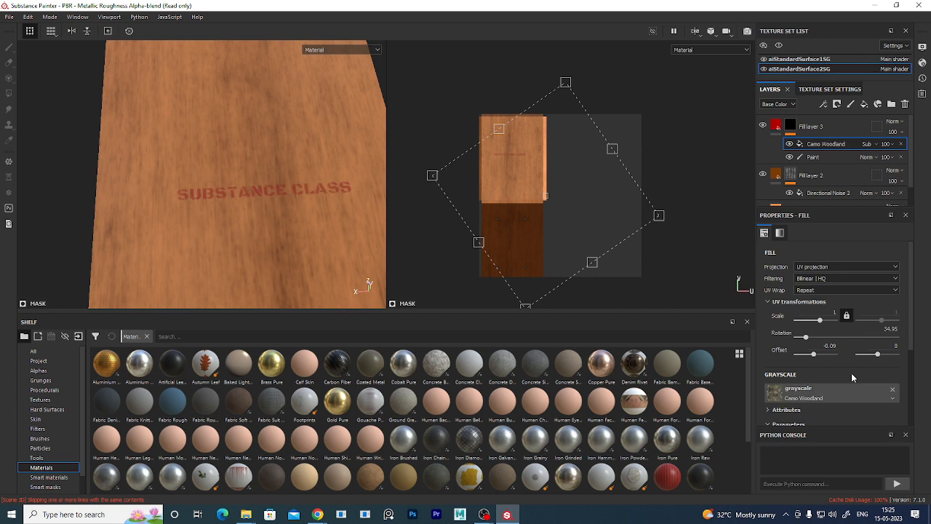
left_click(831, 393)
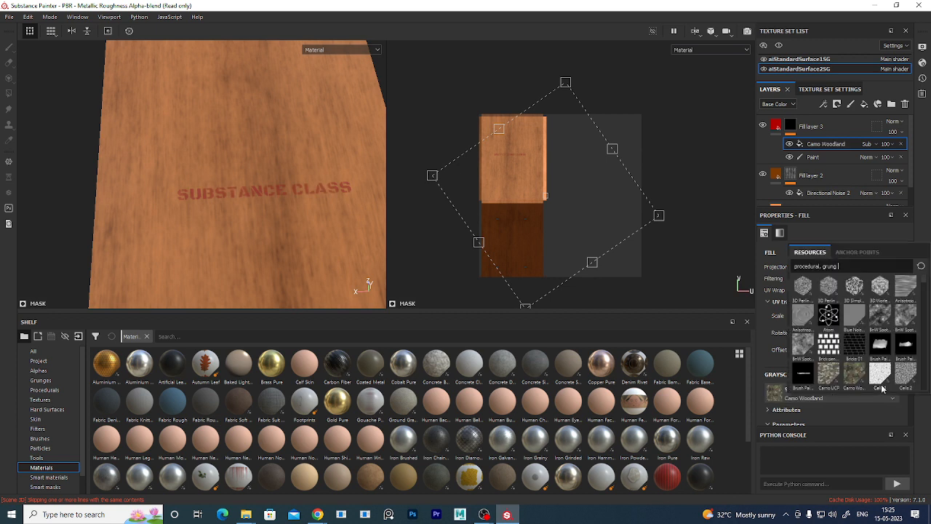
left_click(900, 376)
left_click(850, 393)
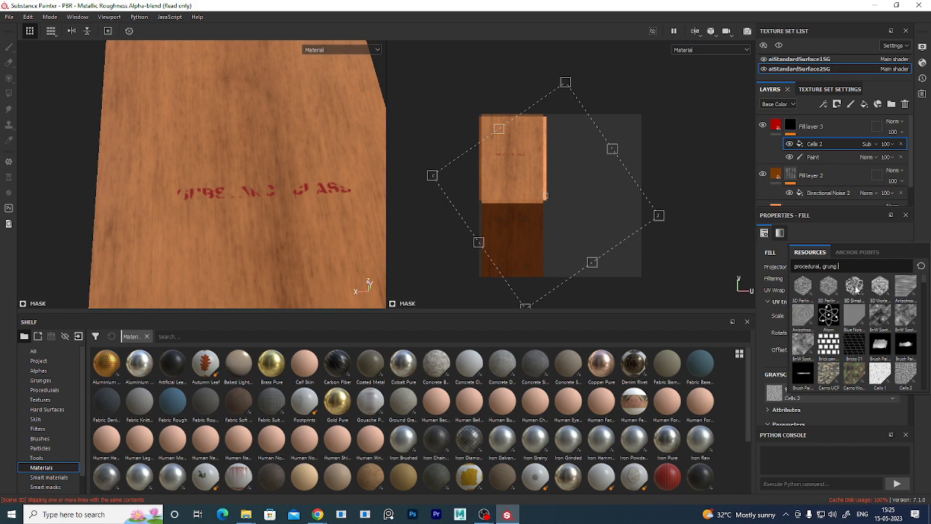
left_click(855, 288)
- Try the Circles pattern as the grayscale texture of the mask's fill effect
left_click(824, 390)
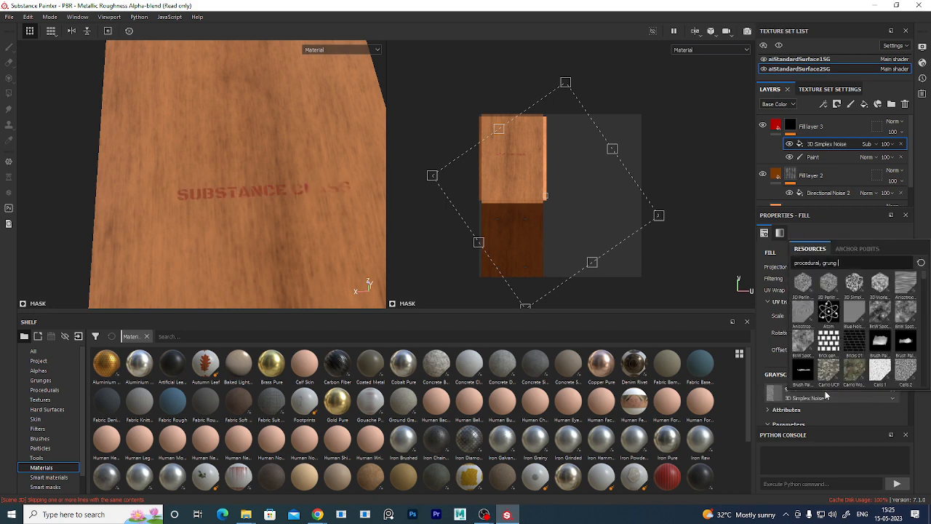
scroll(826, 376, "down", 3)
scroll(826, 376, "up", 2)
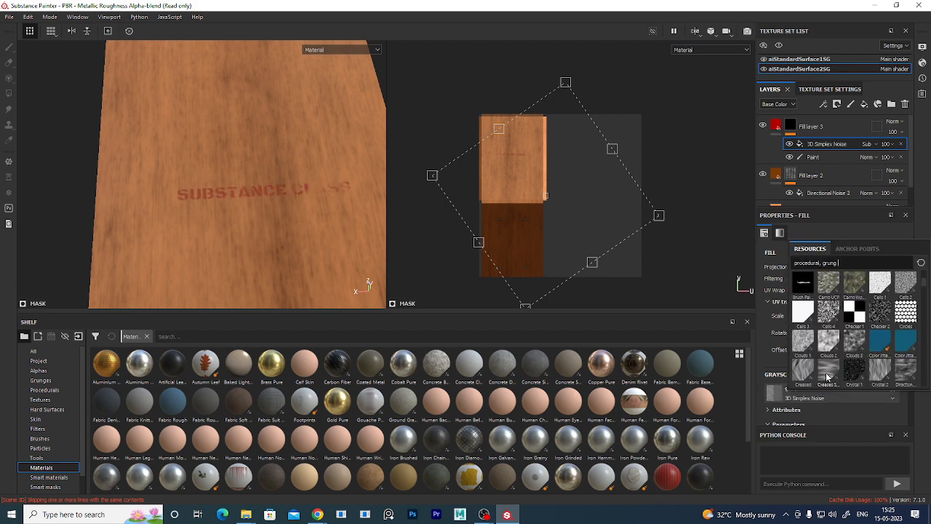
left_click(903, 314)
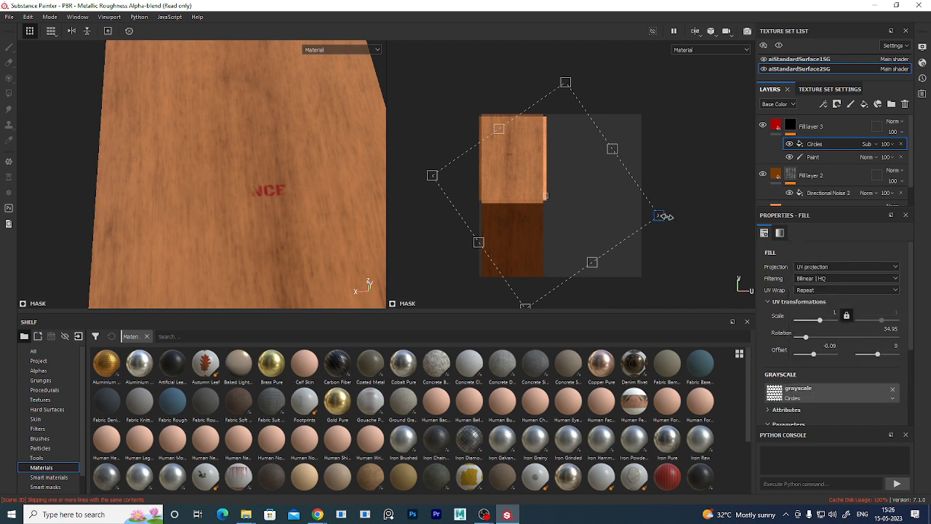
- Transform the fill effect's UV frame over the tabletop to scale about 1.43 by 1.28, rotation about 2.25, offset about -0.26, 0.26
left_click_drag(659, 215, 615, 239)
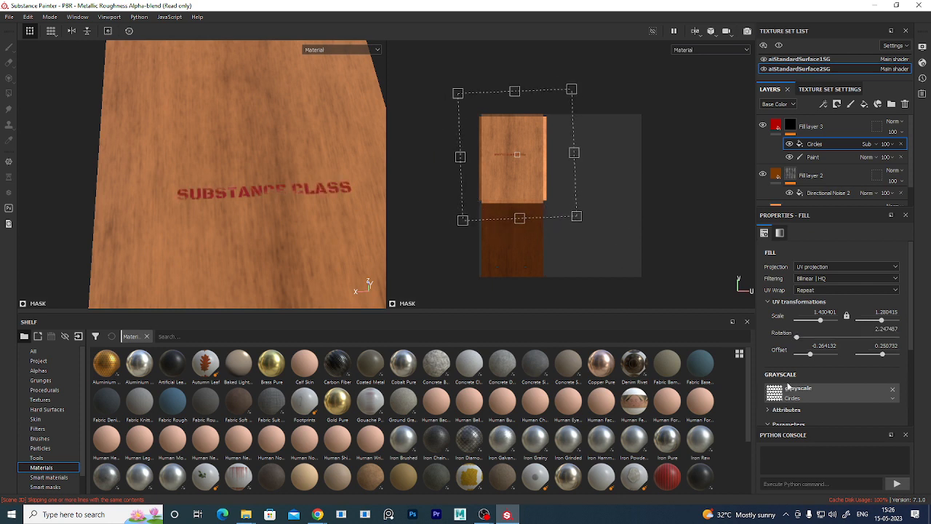
scroll(836, 380, "down", 2)
scroll(840, 374, "up", 3)
- Replace the Circles pattern in the mask's fill effect with the Fabric Celtic Butterfly texture
left_click(835, 393)
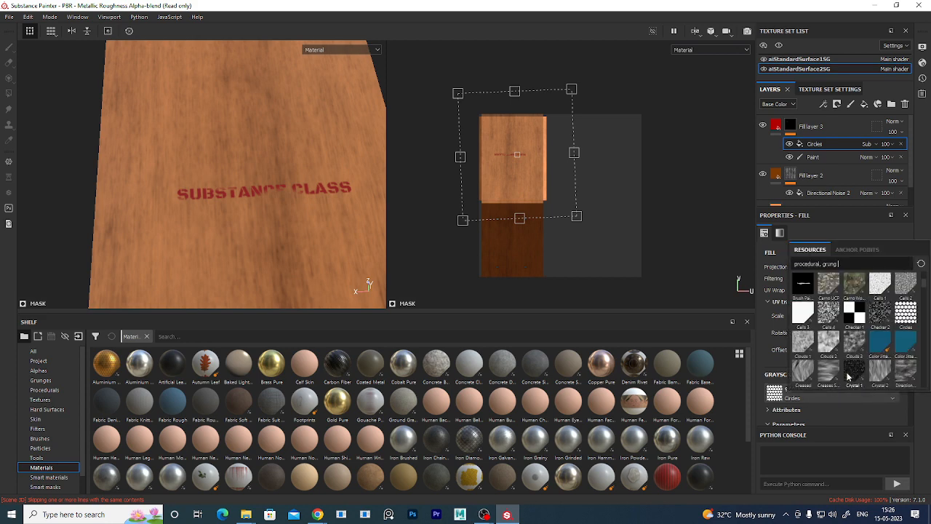
scroll(848, 373, "down", 3)
left_click(847, 373)
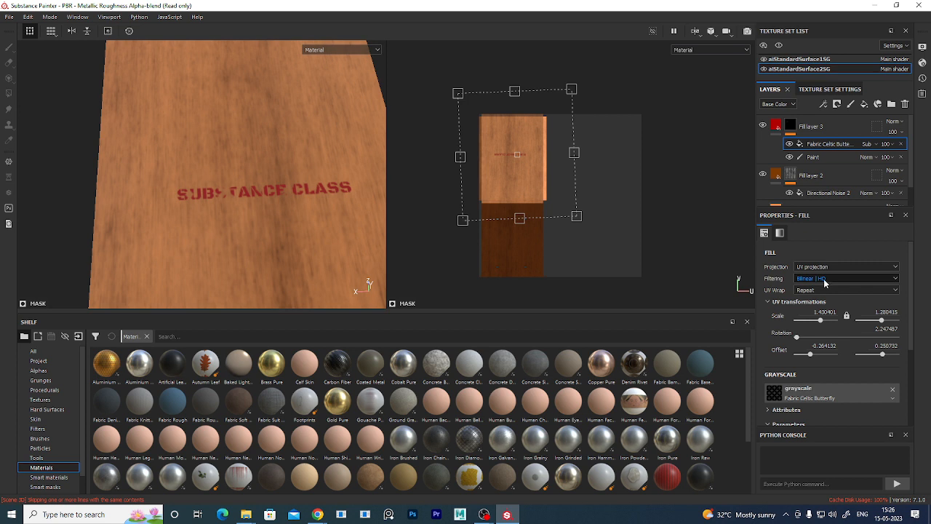
- Search the grayscale resources for "procedural, directional" and assign Directional Noise 1 to the mask's fill effect
left_click(846, 390)
left_click_drag(829, 266, 825, 268)
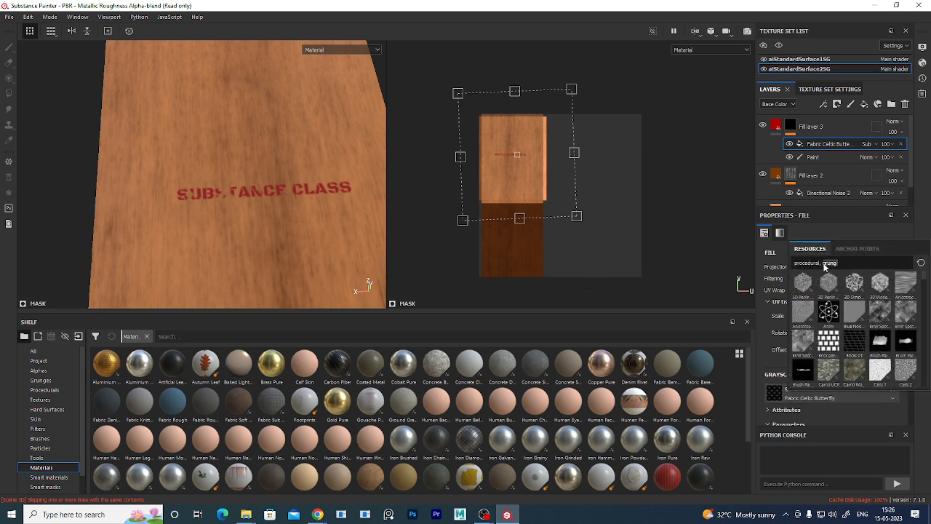
key("BackSpace")
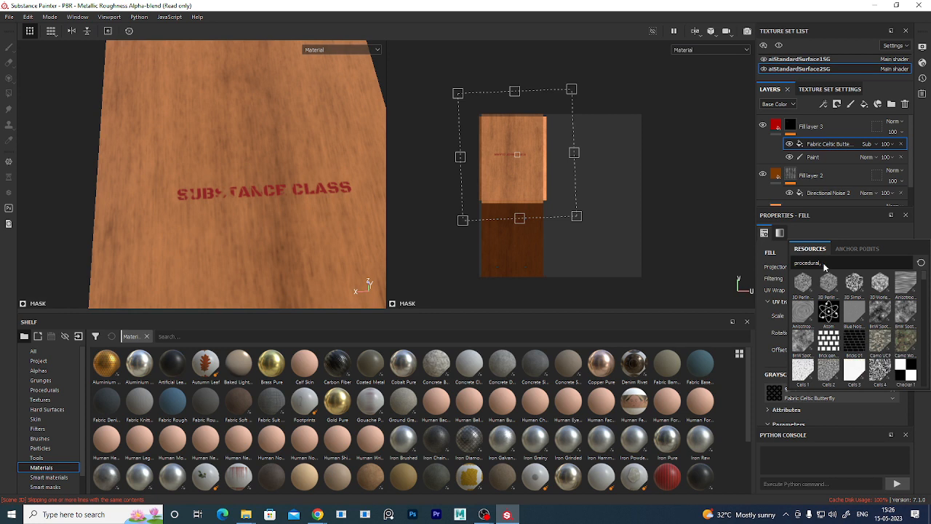
type("noise")
type("dire")
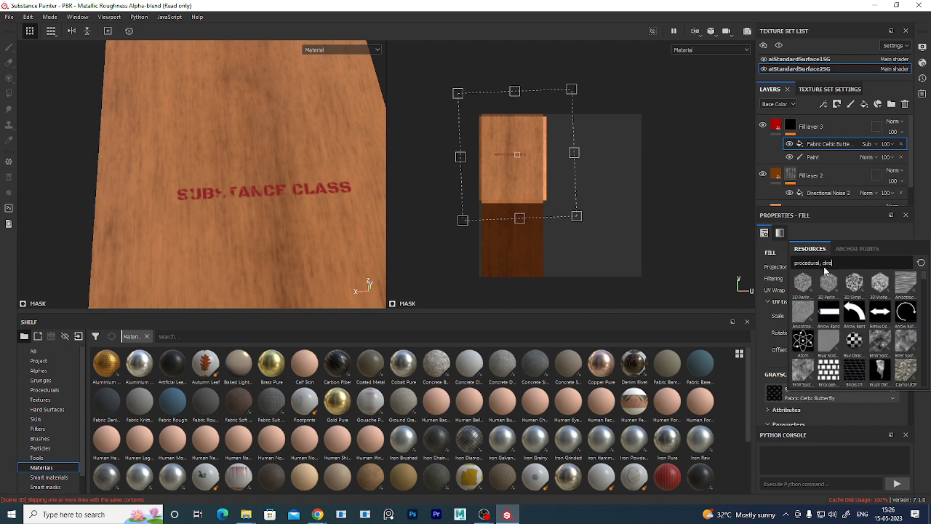
type("ctional")
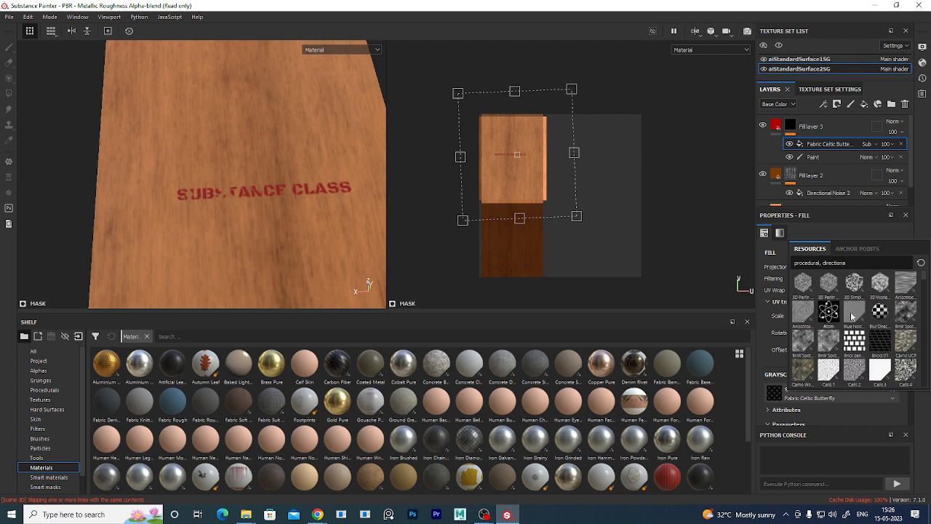
scroll(888, 347, "down", 4)
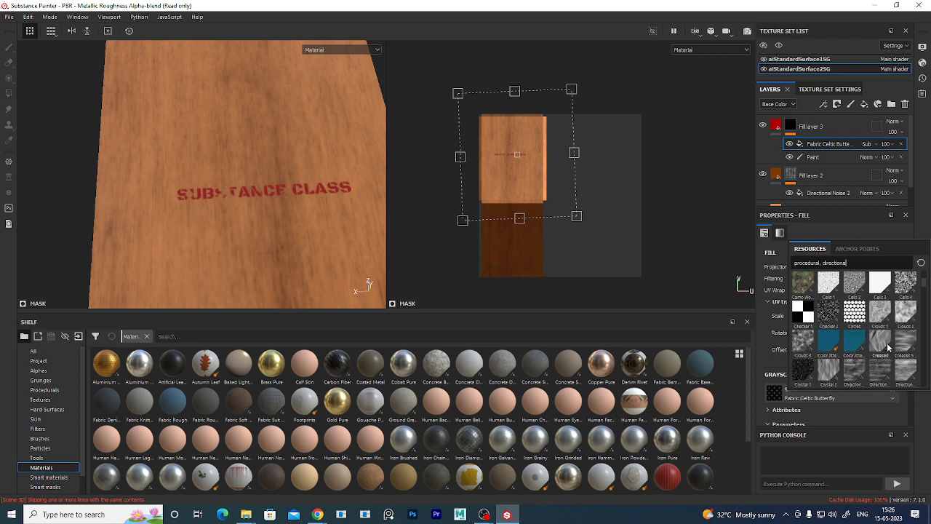
left_click(857, 374)
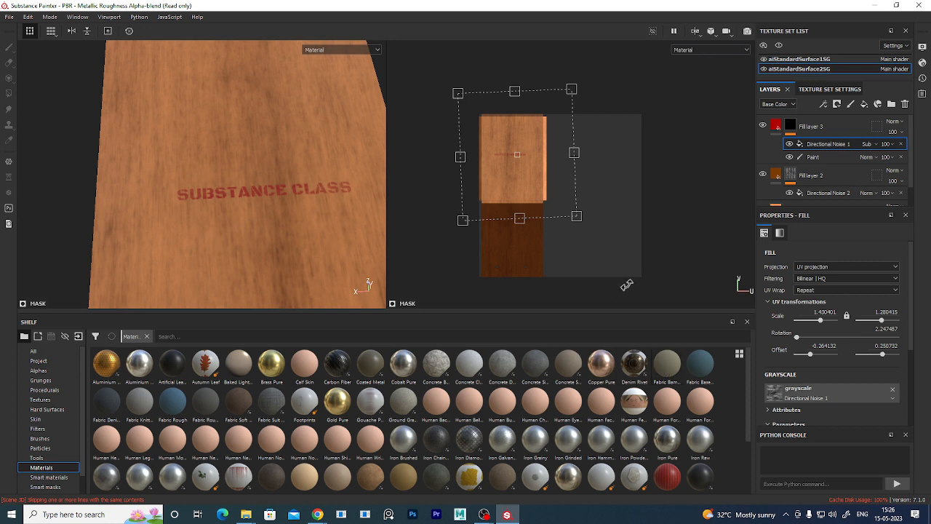
- Rotate the fill effect's UV frame over the tabletop to about 87.97
left_click_drag(654, 175, 581, 80)
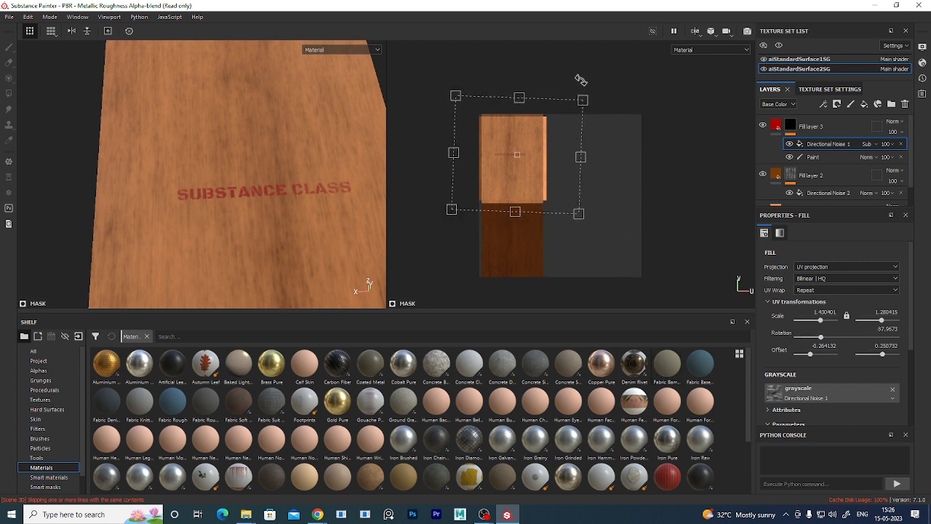
scroll(83, 160, "up", 1)
scroll(83, 158, "down", 5)
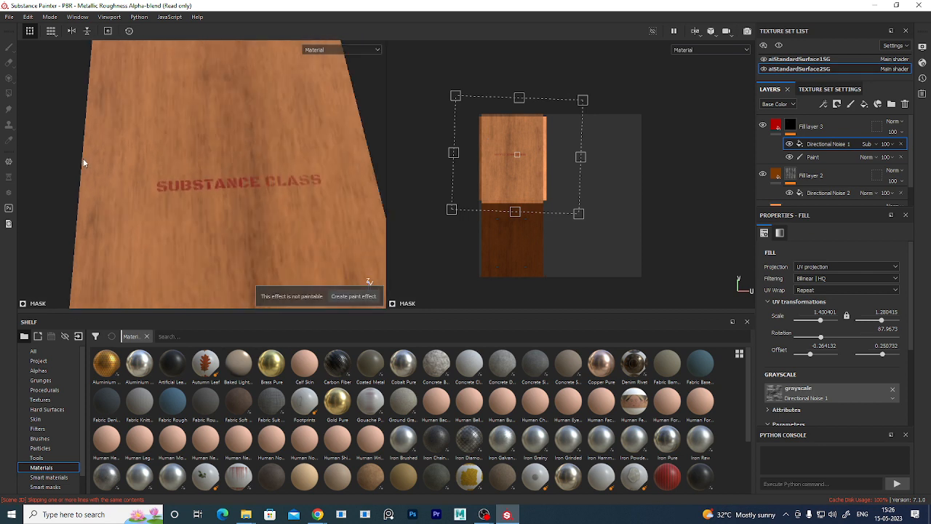
mouse_move(103, 166)
left_mouse_down("alt")
mouse_move(228, 125)
mouse_move(239, 170)
mouse_move(166, 182)
mouse_move(202, 227)
left_mouse_up("alt")
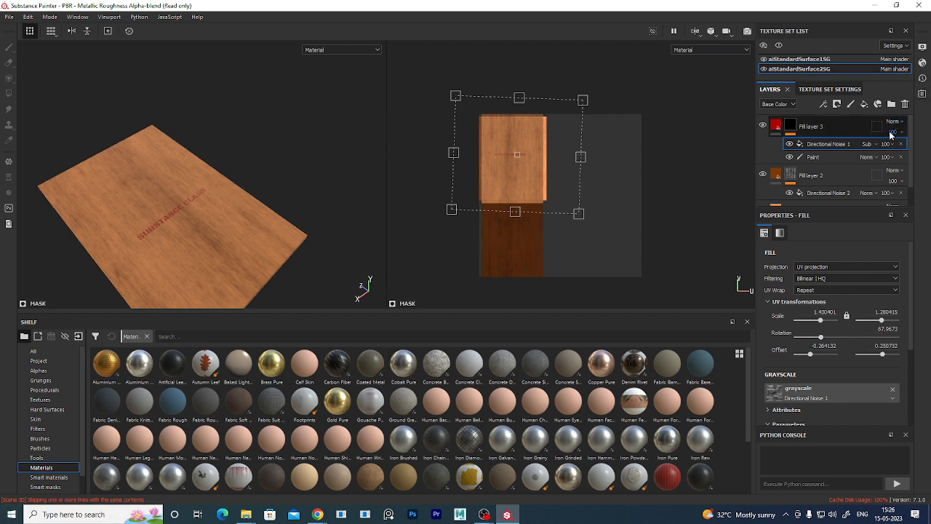
- Hide and reshow the Directional Noise 1 effect on Fill layer 3 to compare the lettering with and without wear
left_click(789, 144)
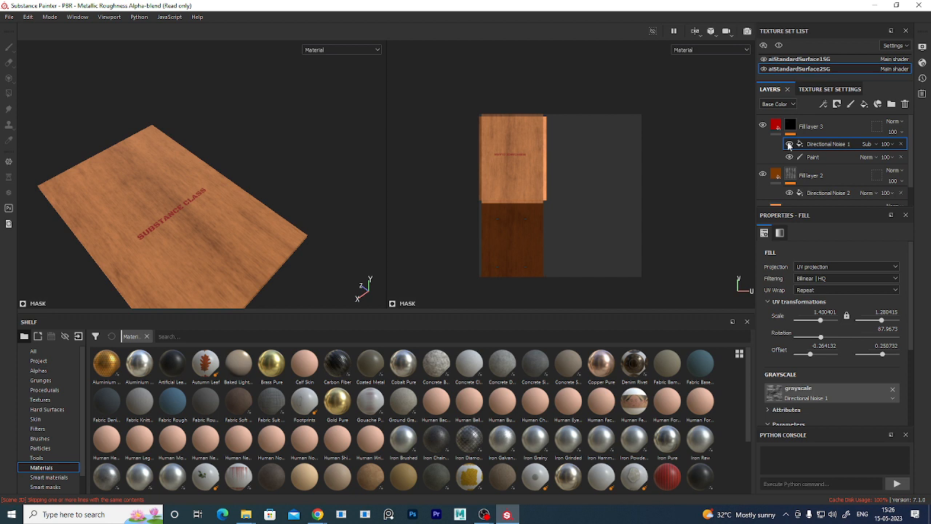
left_click(789, 144)
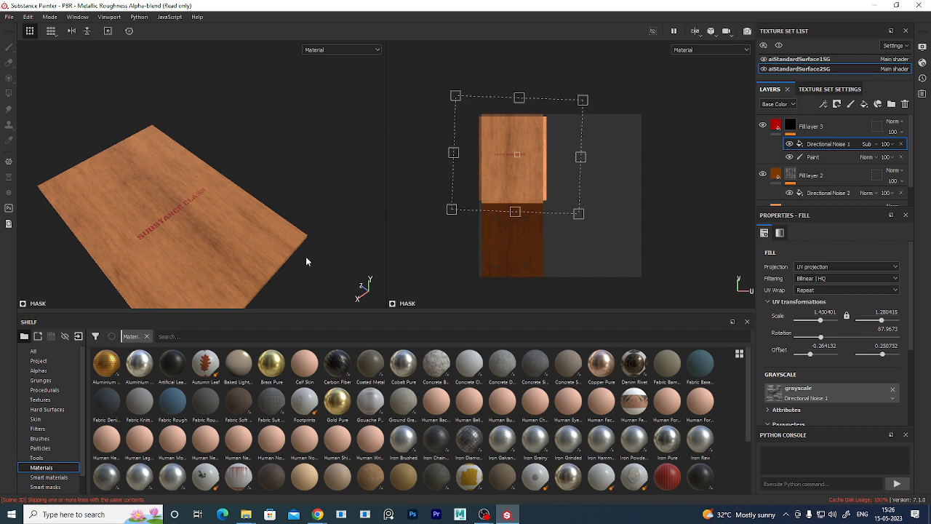
left_click_drag(301, 230, 226, 195, "alt")
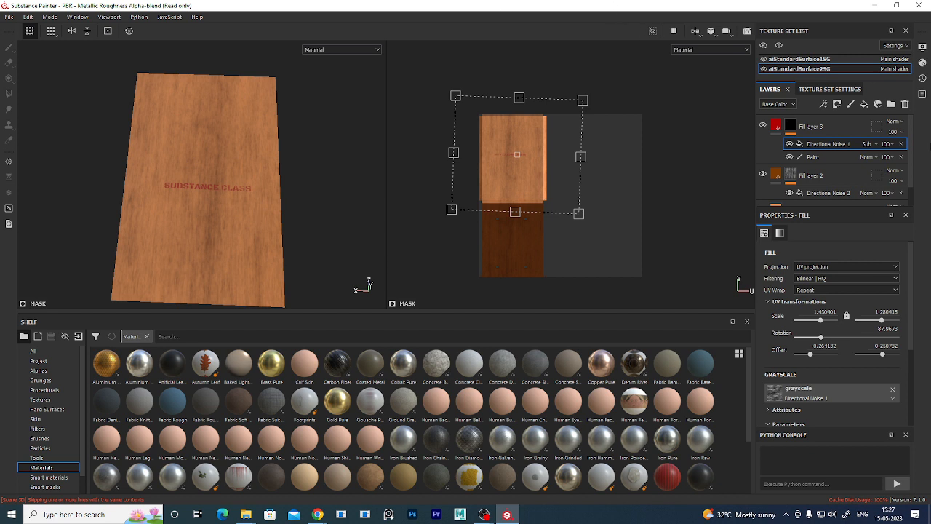
- Review the layer stack, select Fill layer 3, and examine the textured table with its legs
scroll(852, 198, "down", 1)
scroll(850, 169, "up", 1)
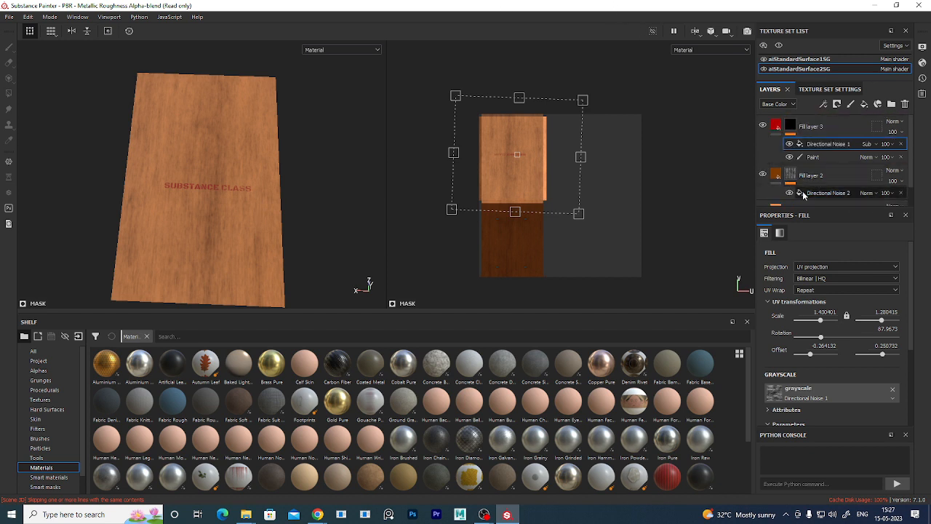
scroll(826, 180, "down", 1)
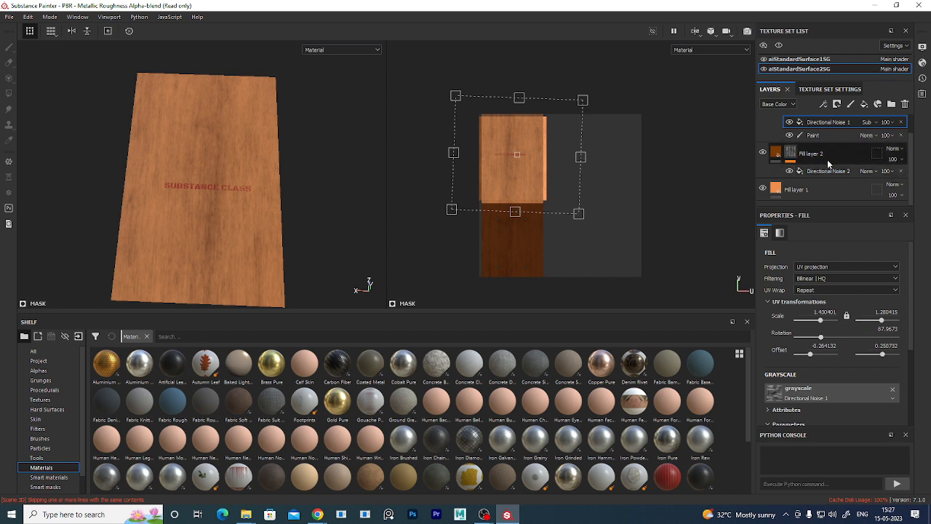
scroll(827, 159, "up", 1)
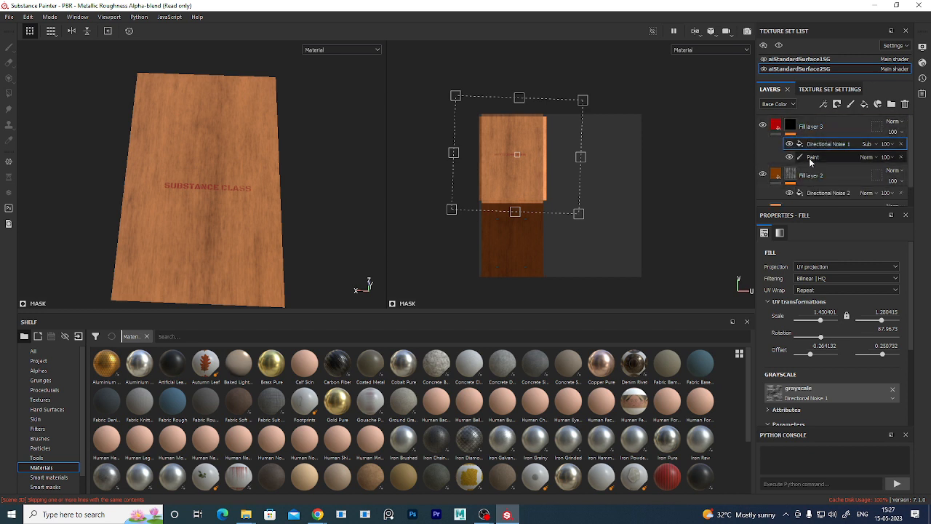
left_click(811, 131)
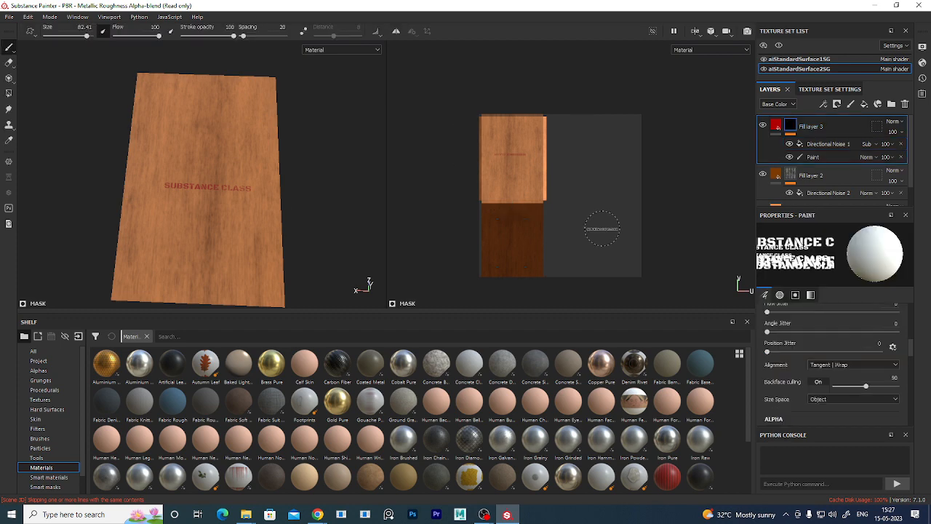
mouse_move(281, 206)
left_mouse_down("alt")
mouse_move(308, 183)
mouse_move(270, 187)
mouse_move(280, 239)
mouse_move(318, 143)
mouse_move(222, 233)
mouse_move(284, 214)
mouse_move(270, 193)
mouse_move(300, 213)
mouse_move(268, 193)
mouse_move(268, 201)
left_mouse_up("alt")
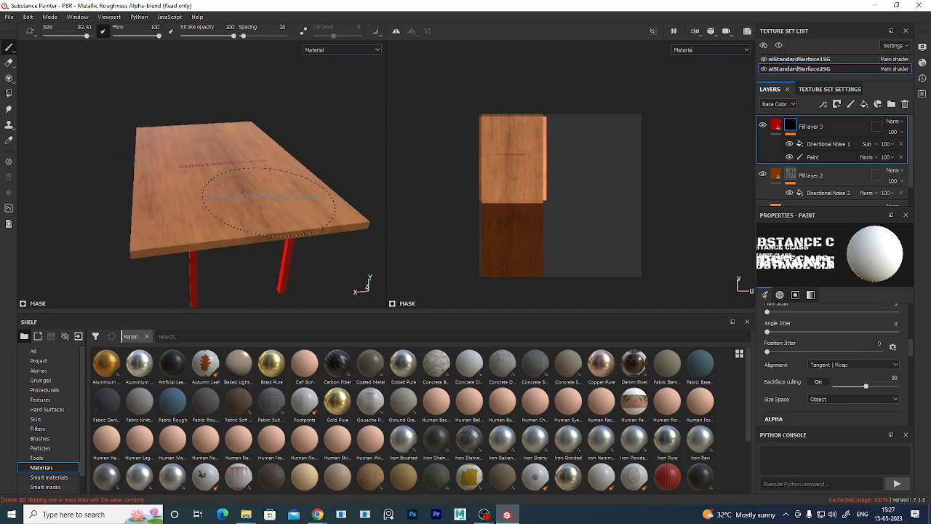
- Save the project in the Substance folder as an .spp file named adf
key("ctrl+s")
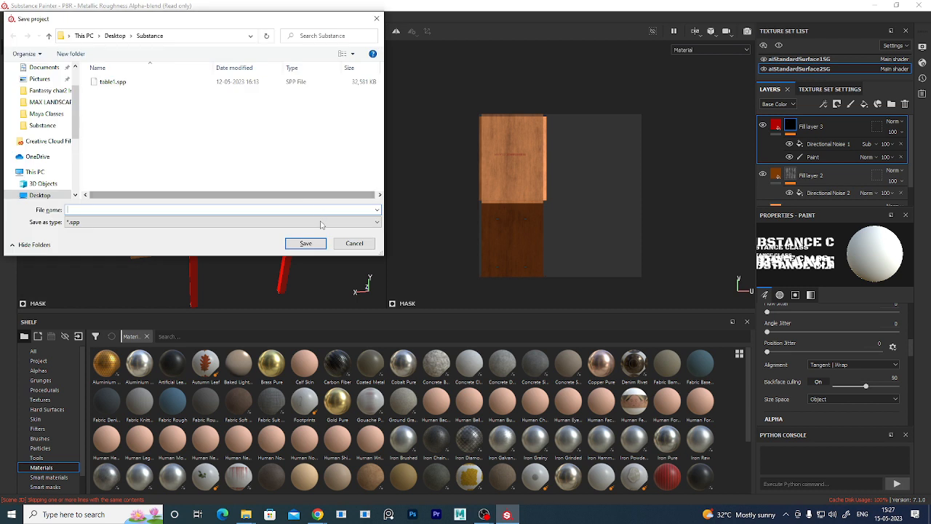
left_click(304, 244)
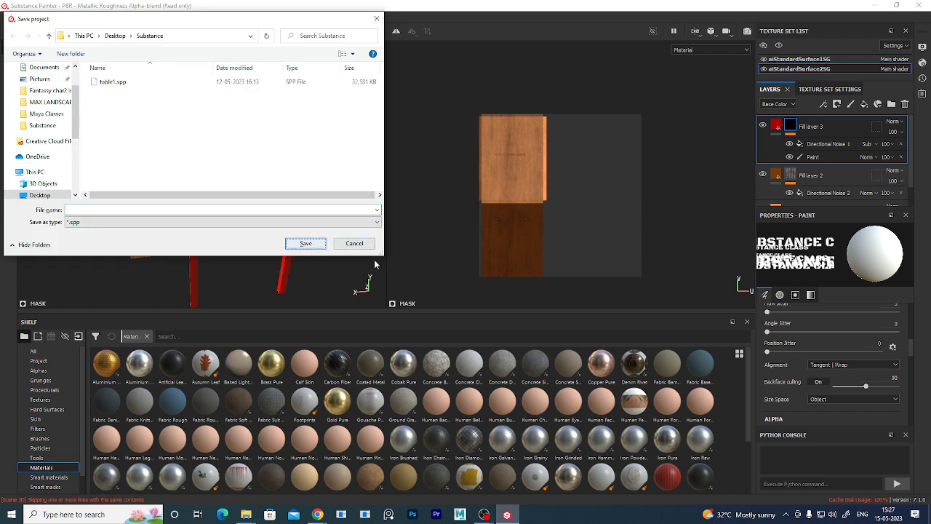
type("adf")
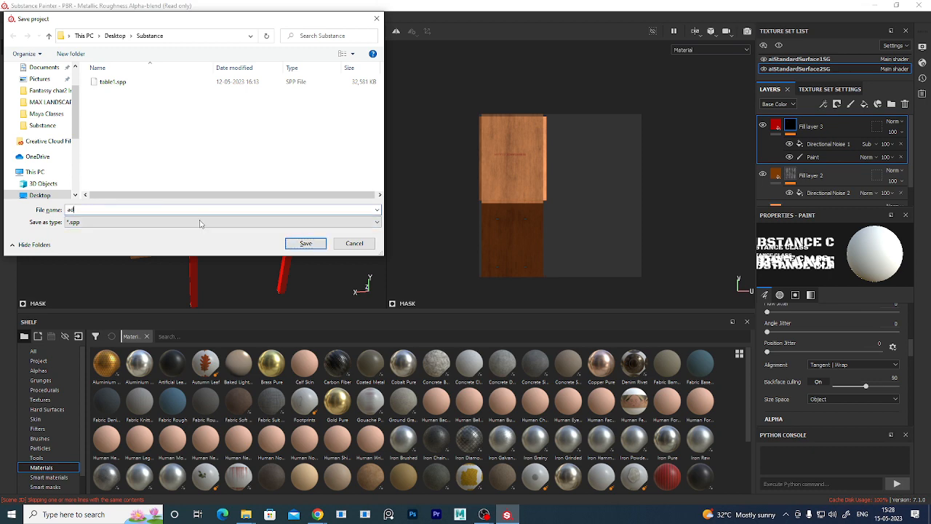
left_click(305, 244)
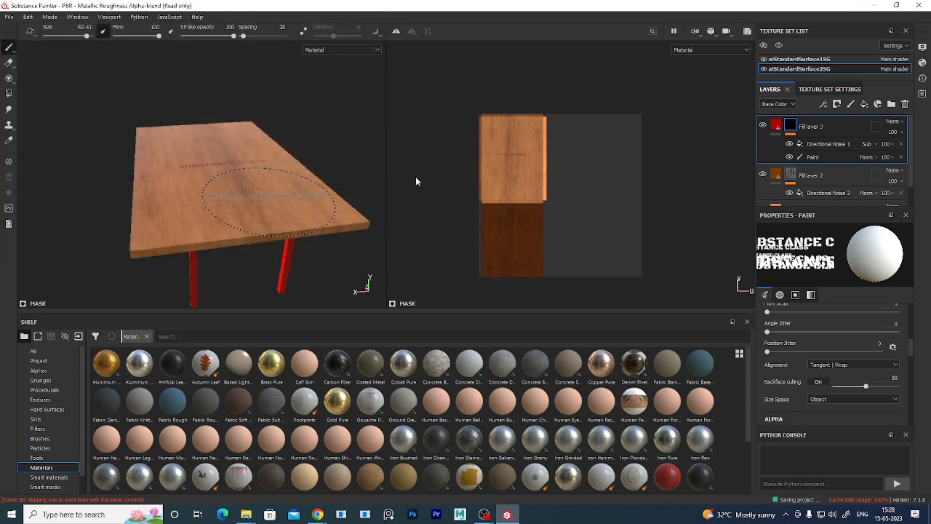
left_click(9, 16)
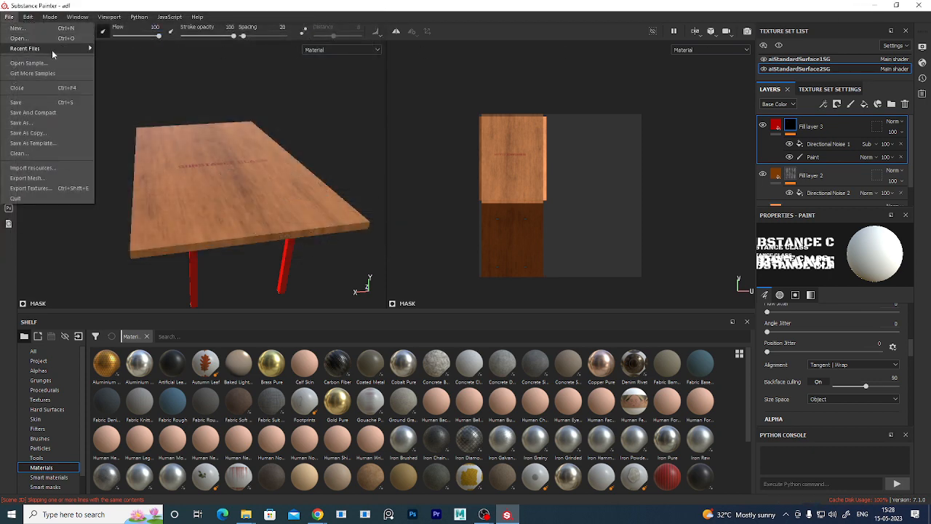
left_click(367, 8)
mouse_move(484, 514)
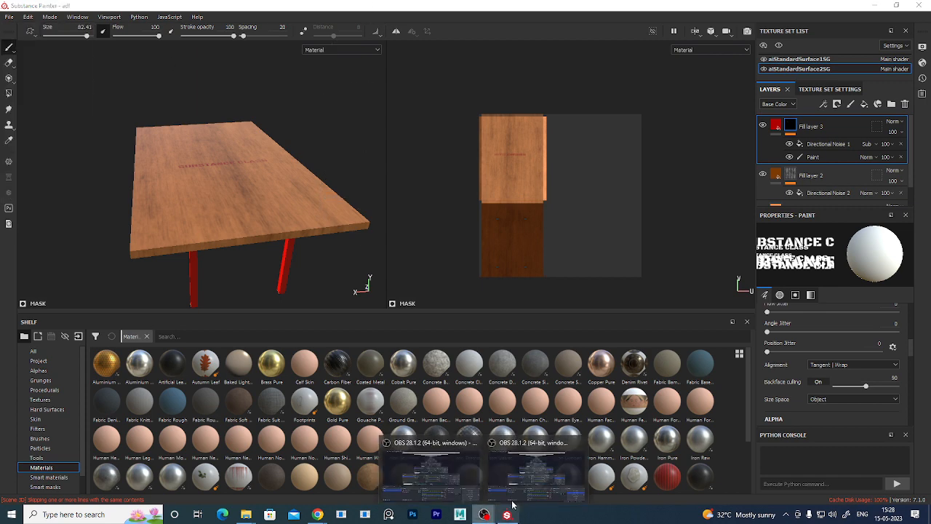